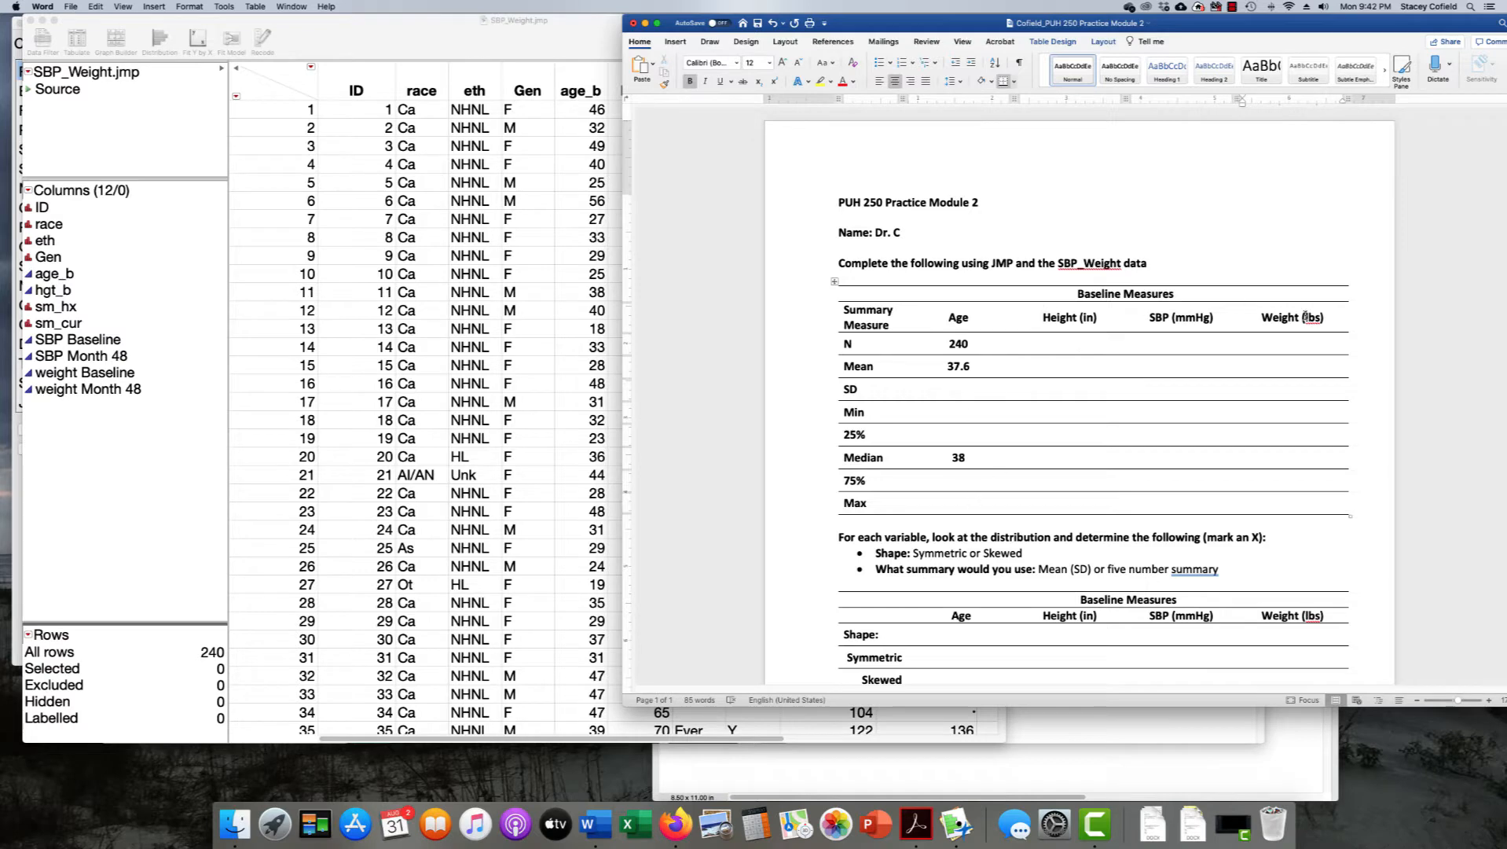
Switch to JMP and create a Distribution report of the SBP_Weight table with age_b as the Y column.
{"action": "left_click", "coordinate": [490, 48]}
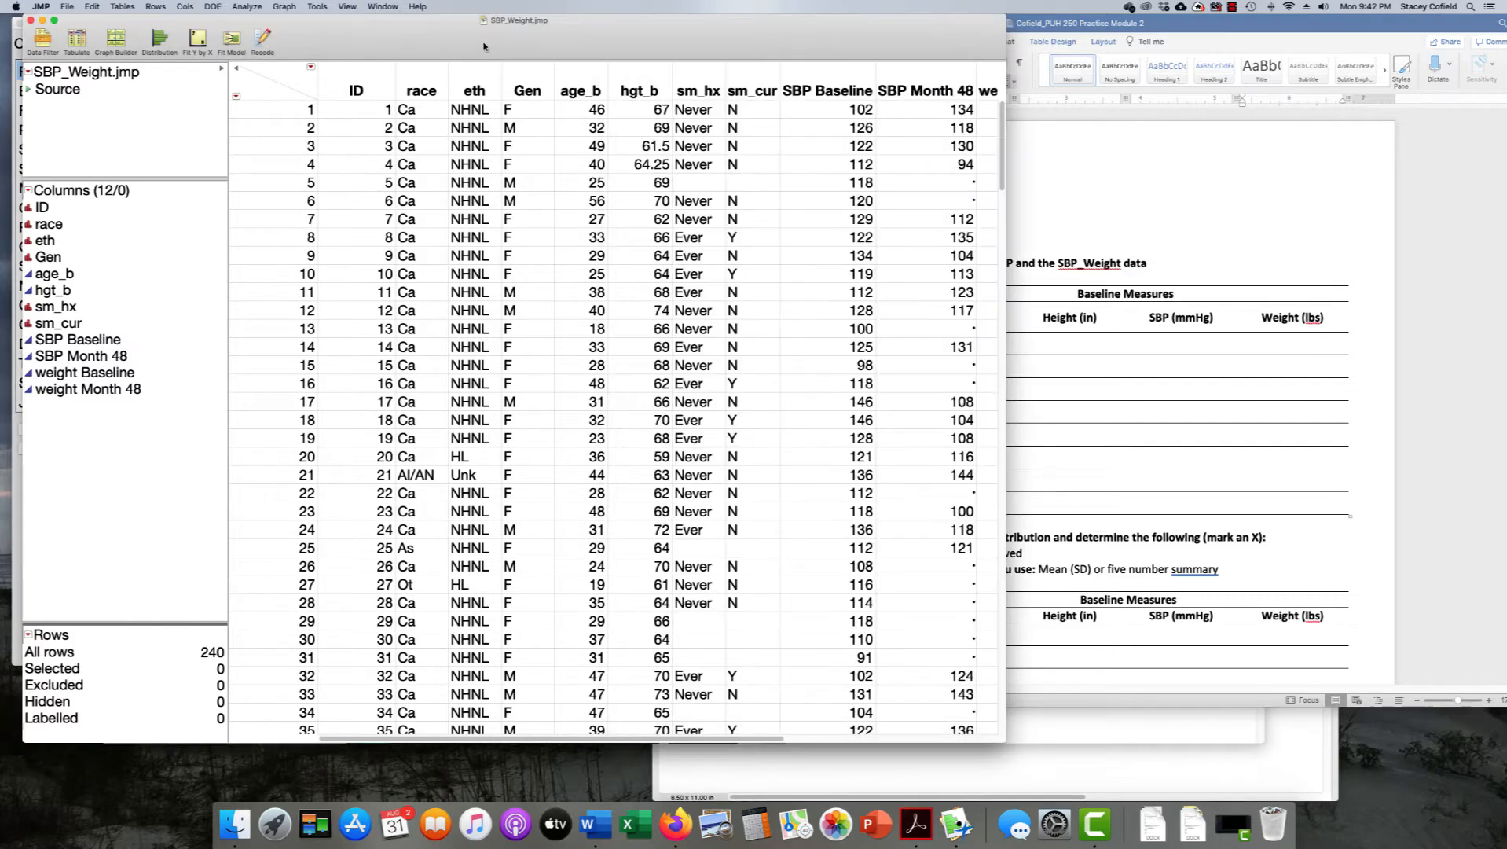
{"action": "left_click", "coordinate": [244, 7]}
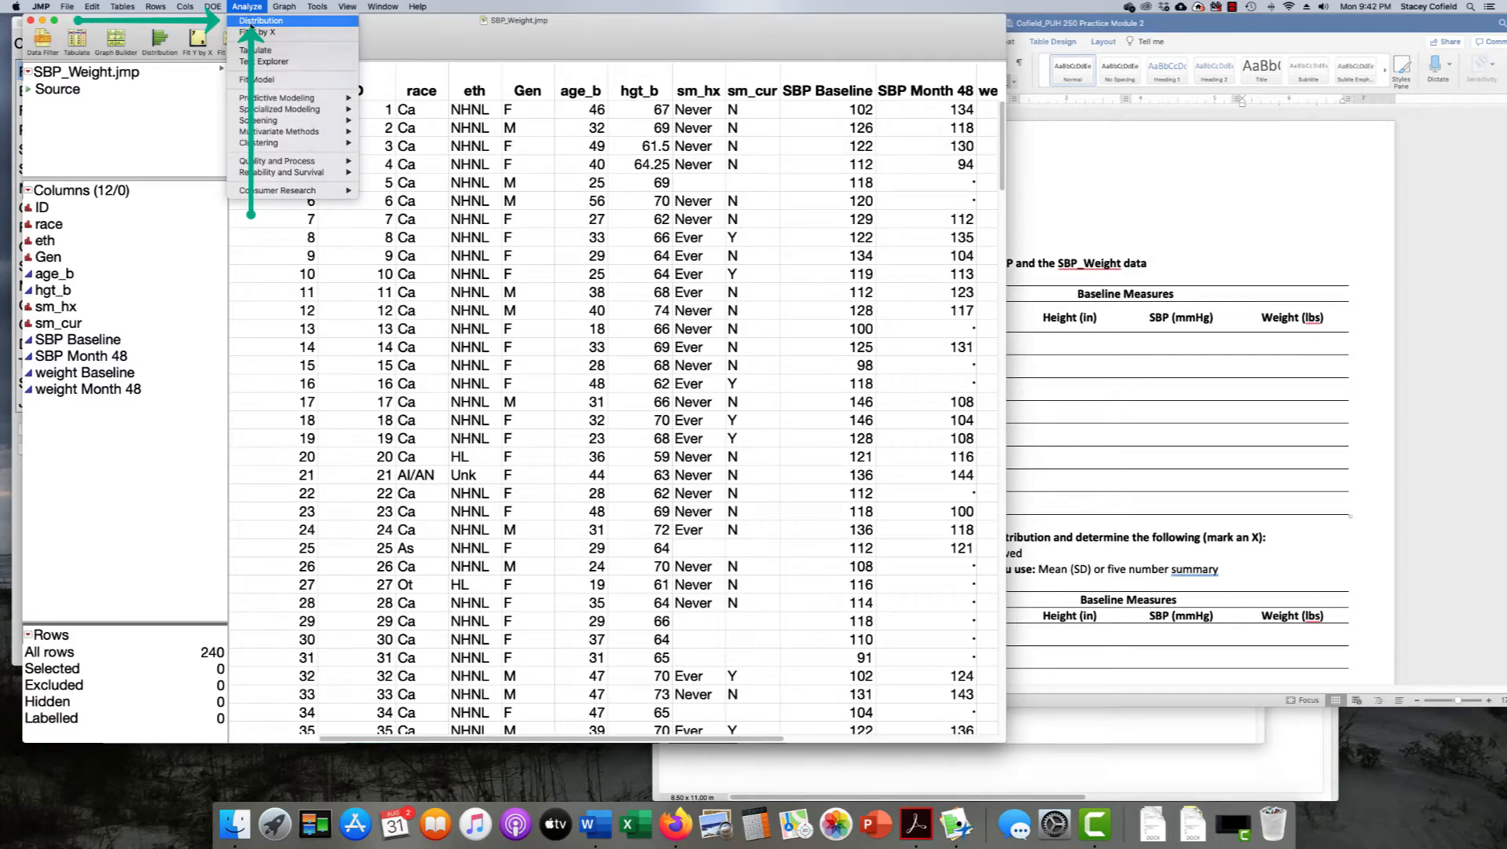
{"action": "left_click", "coordinate": [251, 22]}
{"action": "left_click", "coordinate": [568, 291]}
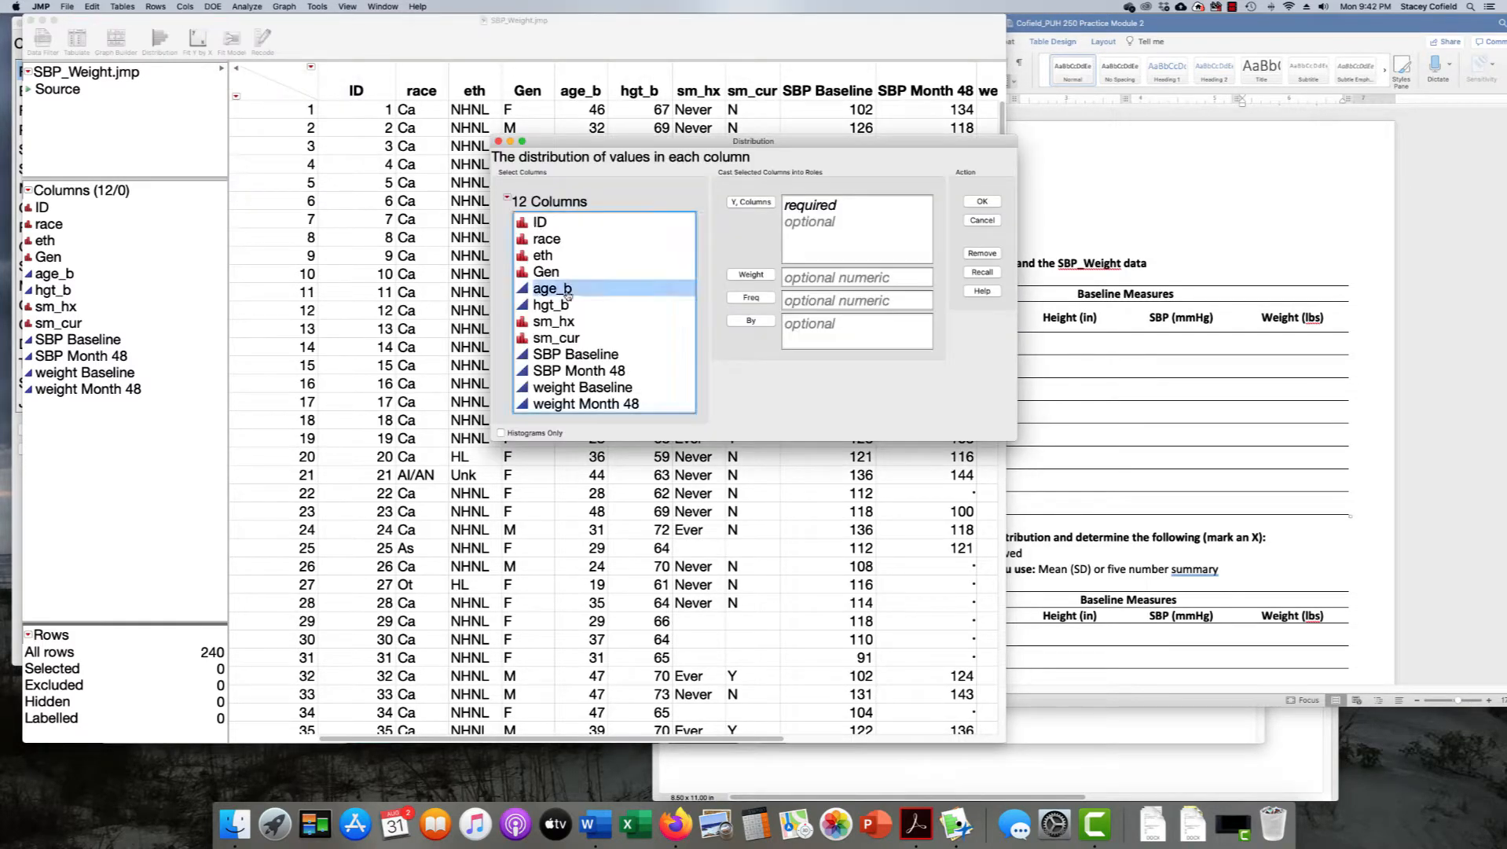
{"action": "left_click", "coordinate": [751, 203]}
{"action": "left_click", "coordinate": [981, 203]}
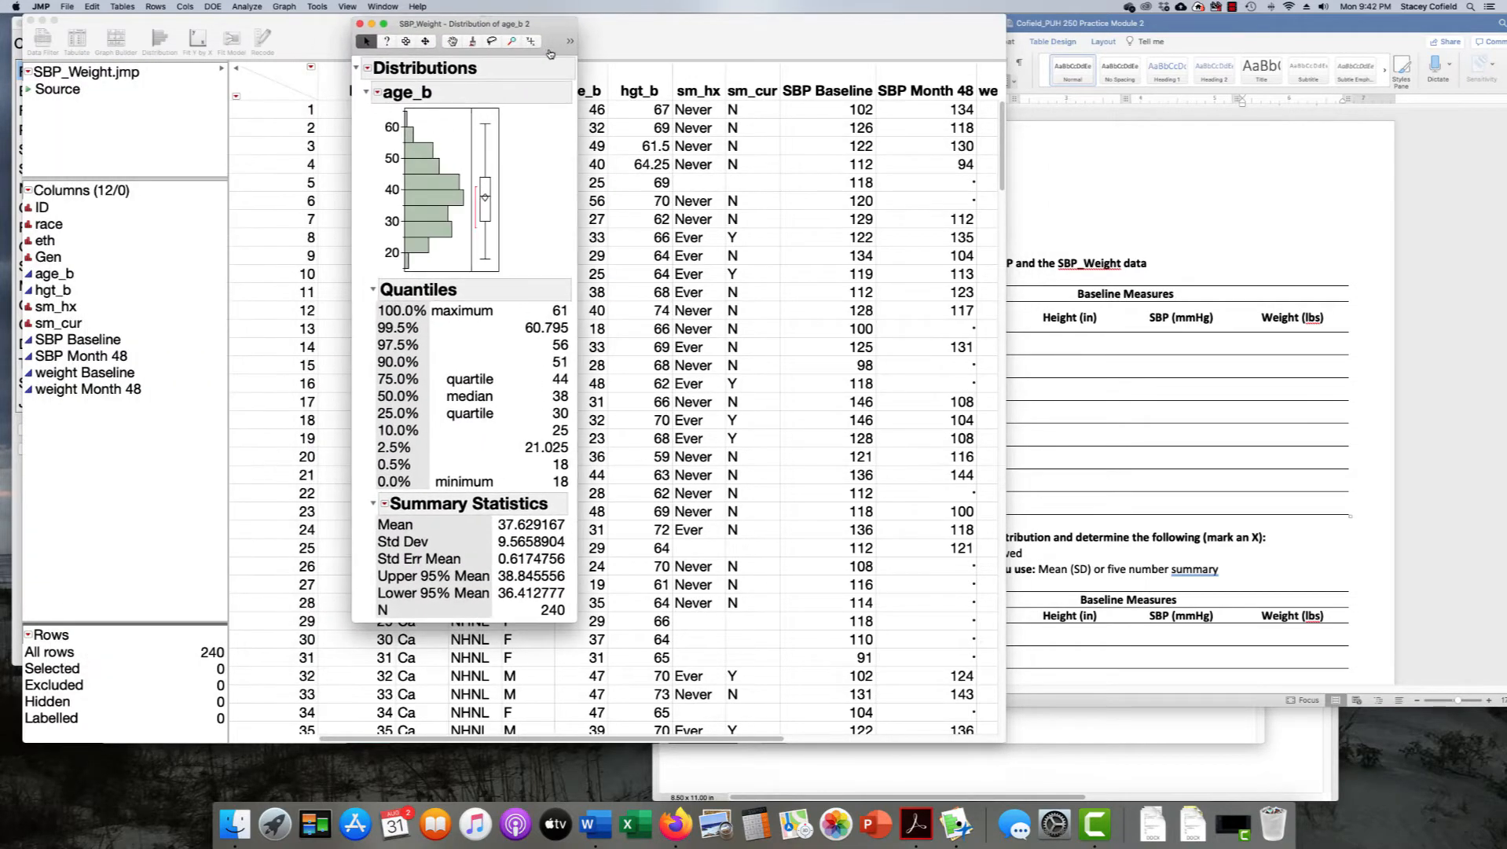
{"action": "left_click_drag", "start_coordinate": [550, 53], "coordinate": [556, 52]}
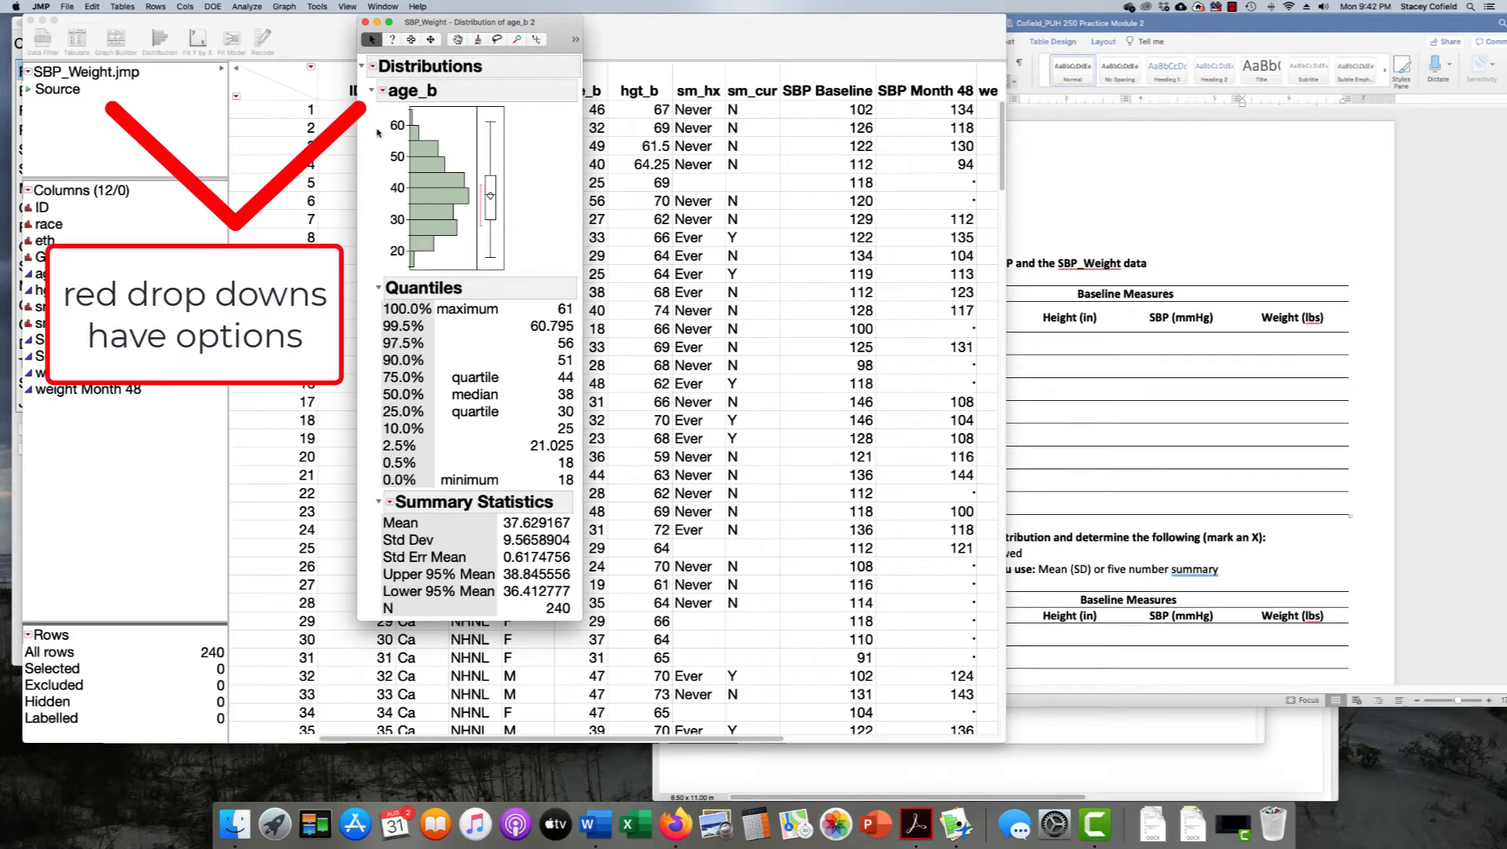
Turn the age_b histogram to a horizontal layout and enlarge the graph.
{"action": "left_click", "coordinate": [383, 95]}
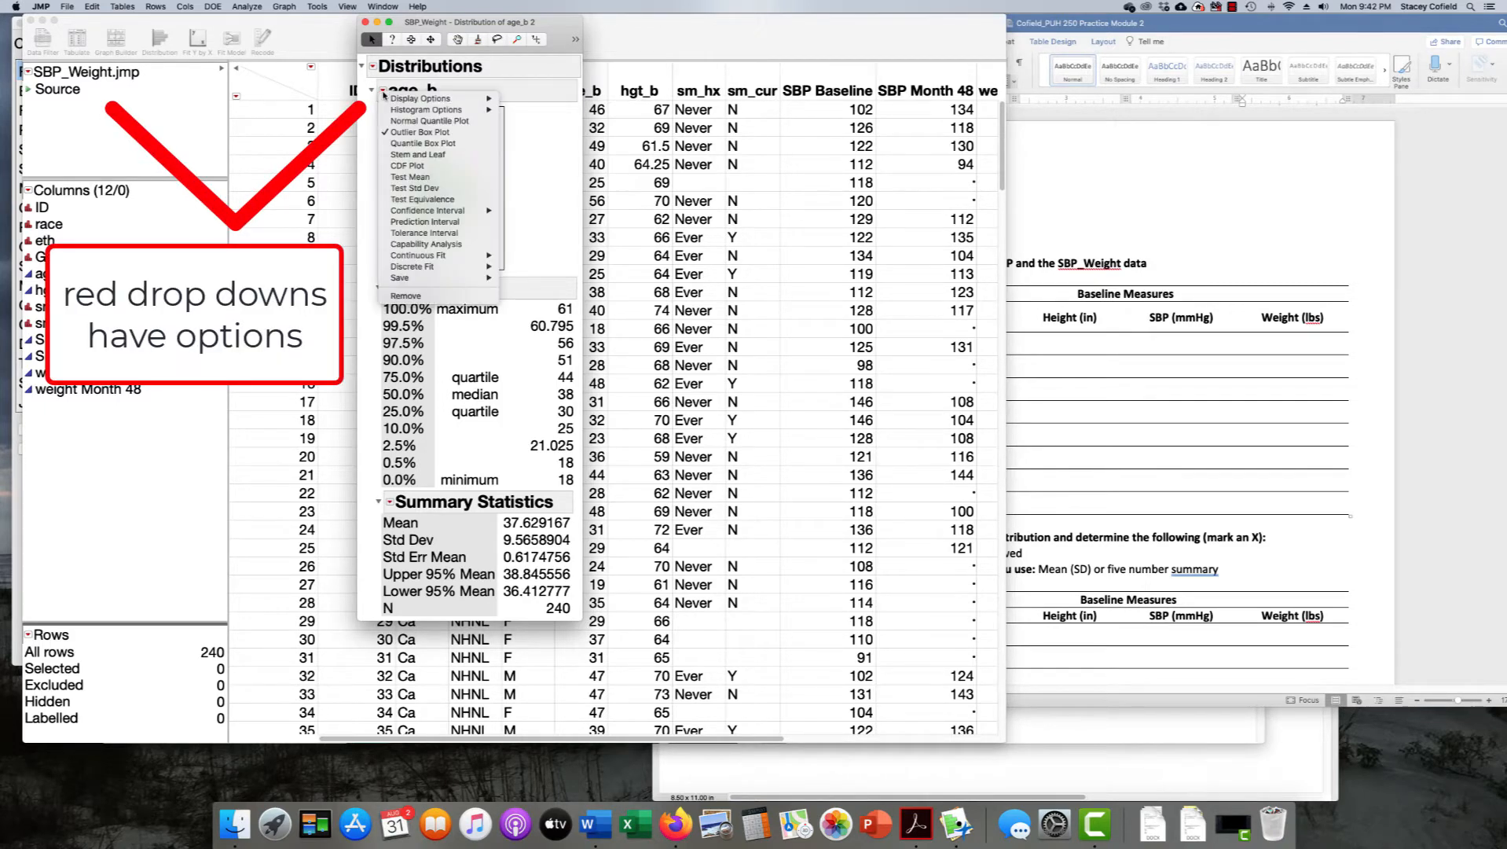
{"action": "mouse_move", "coordinate": [471, 109]}
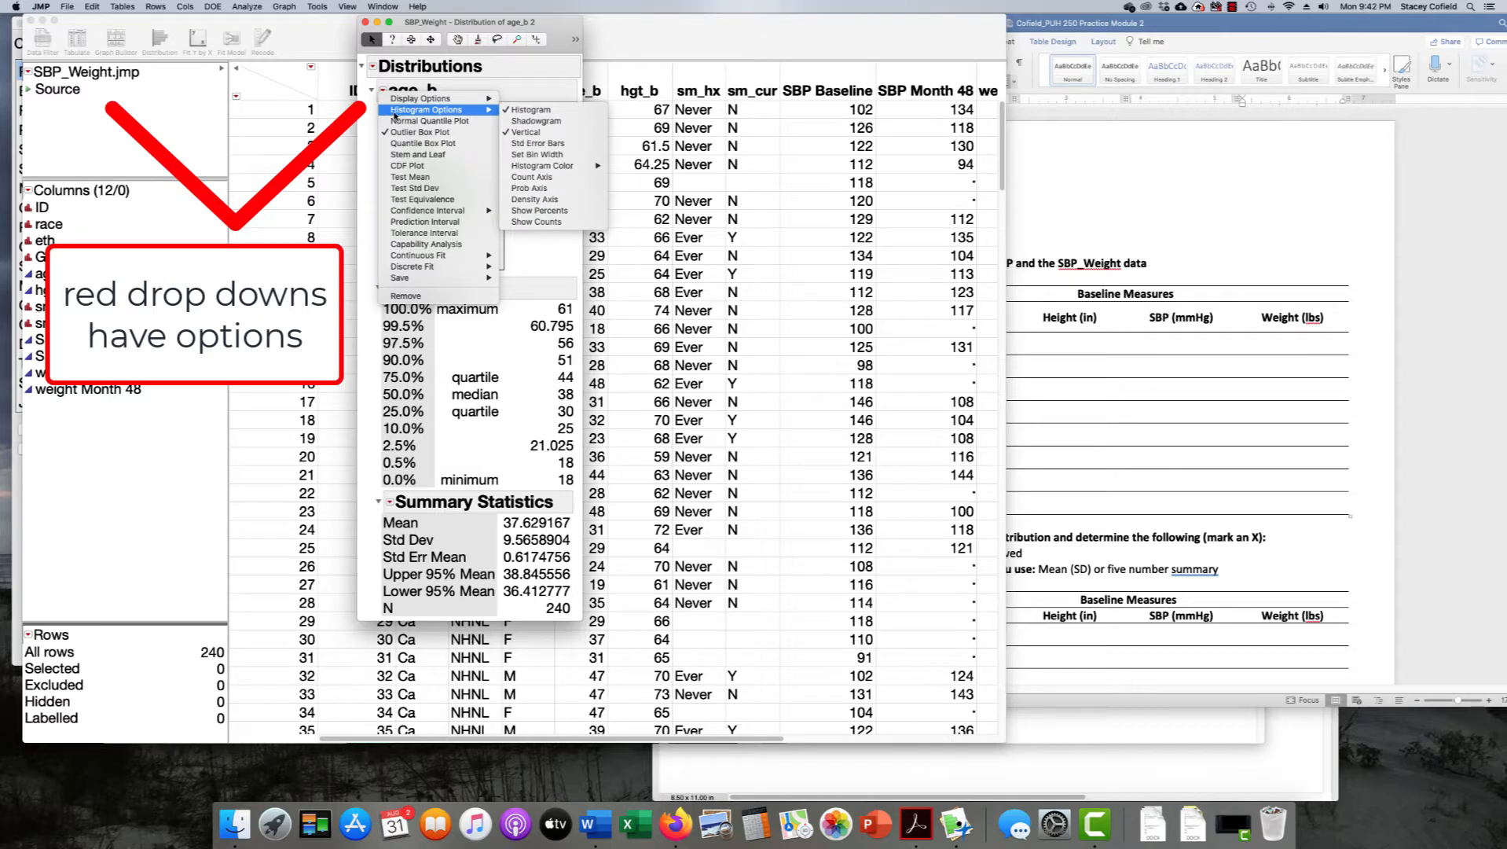
{"action": "left_click", "coordinate": [562, 133]}
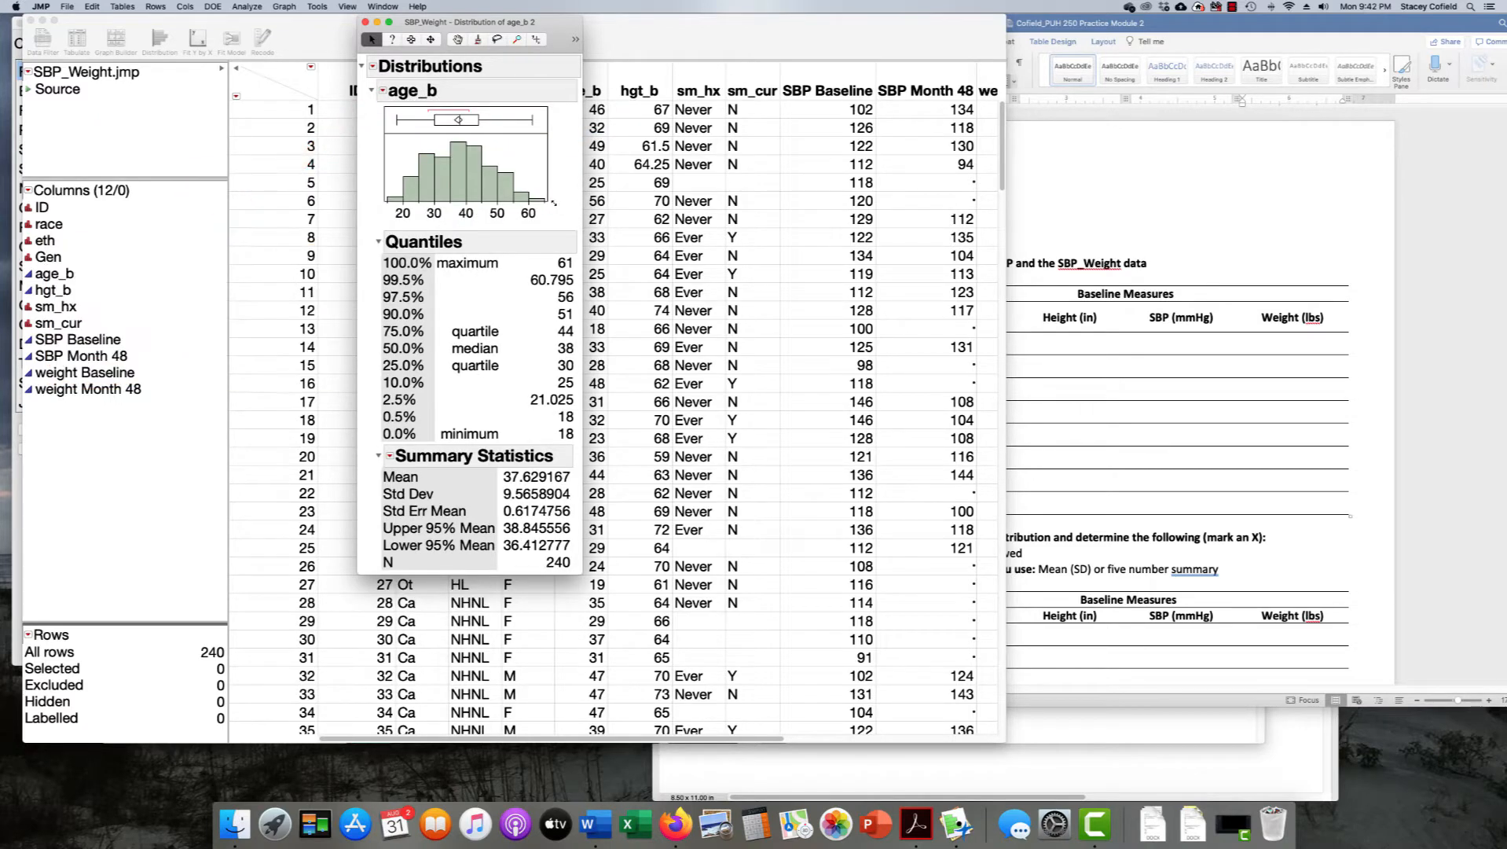
{"action": "left_click_drag", "start_coordinate": [548, 201], "coordinate": [664, 277]}
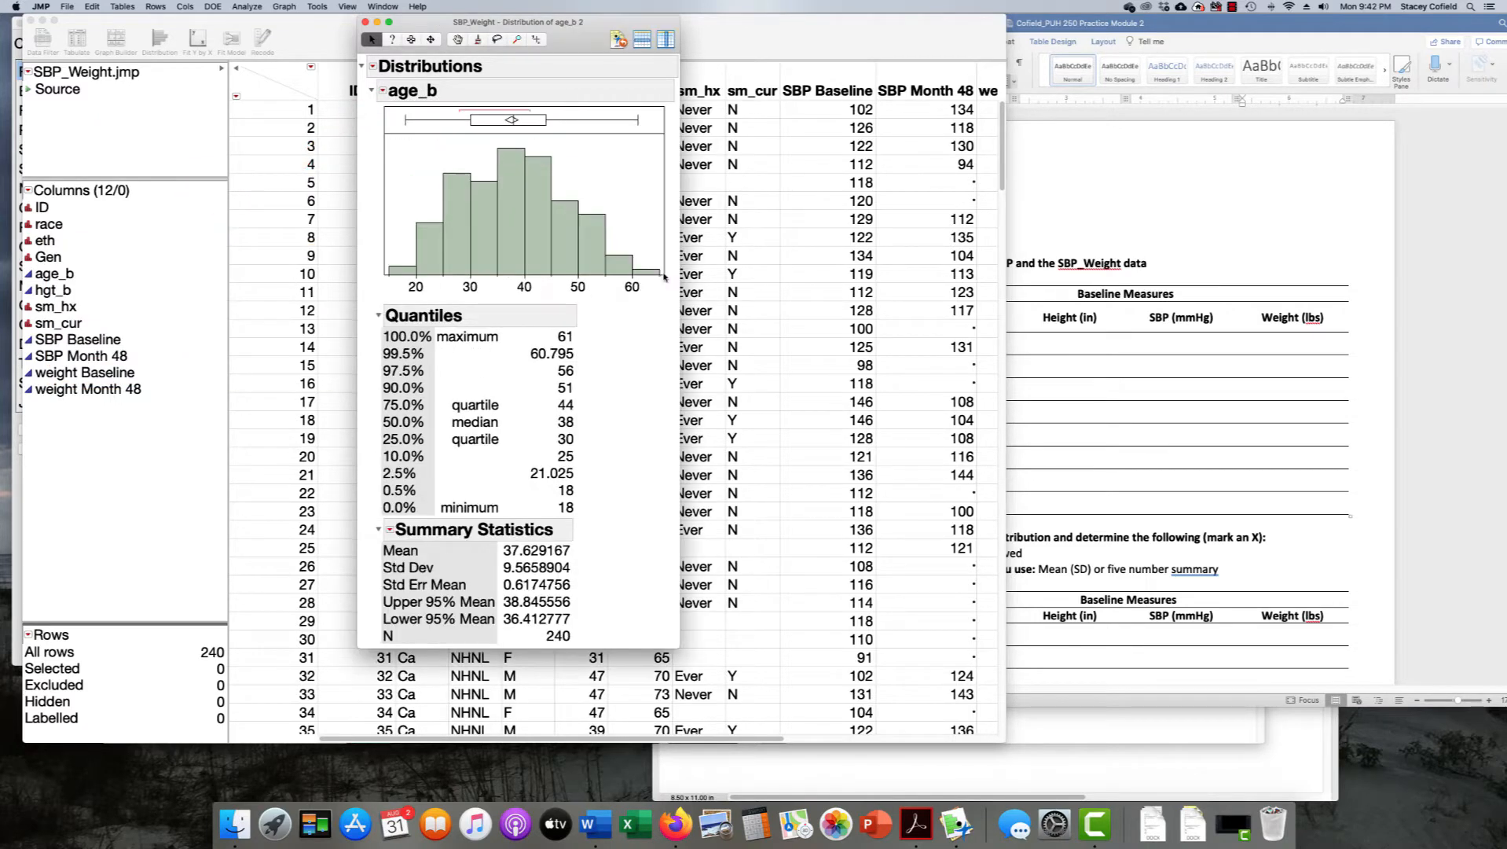
Look up age_b's standard deviation in the JMP report and enter 9.6 as the Age SD in the Word baseline measures table.
{"action": "left_click", "coordinate": [1185, 171]}
{"action": "left_click_drag", "start_coordinate": [890, 19], "coordinate": [898, 12]}
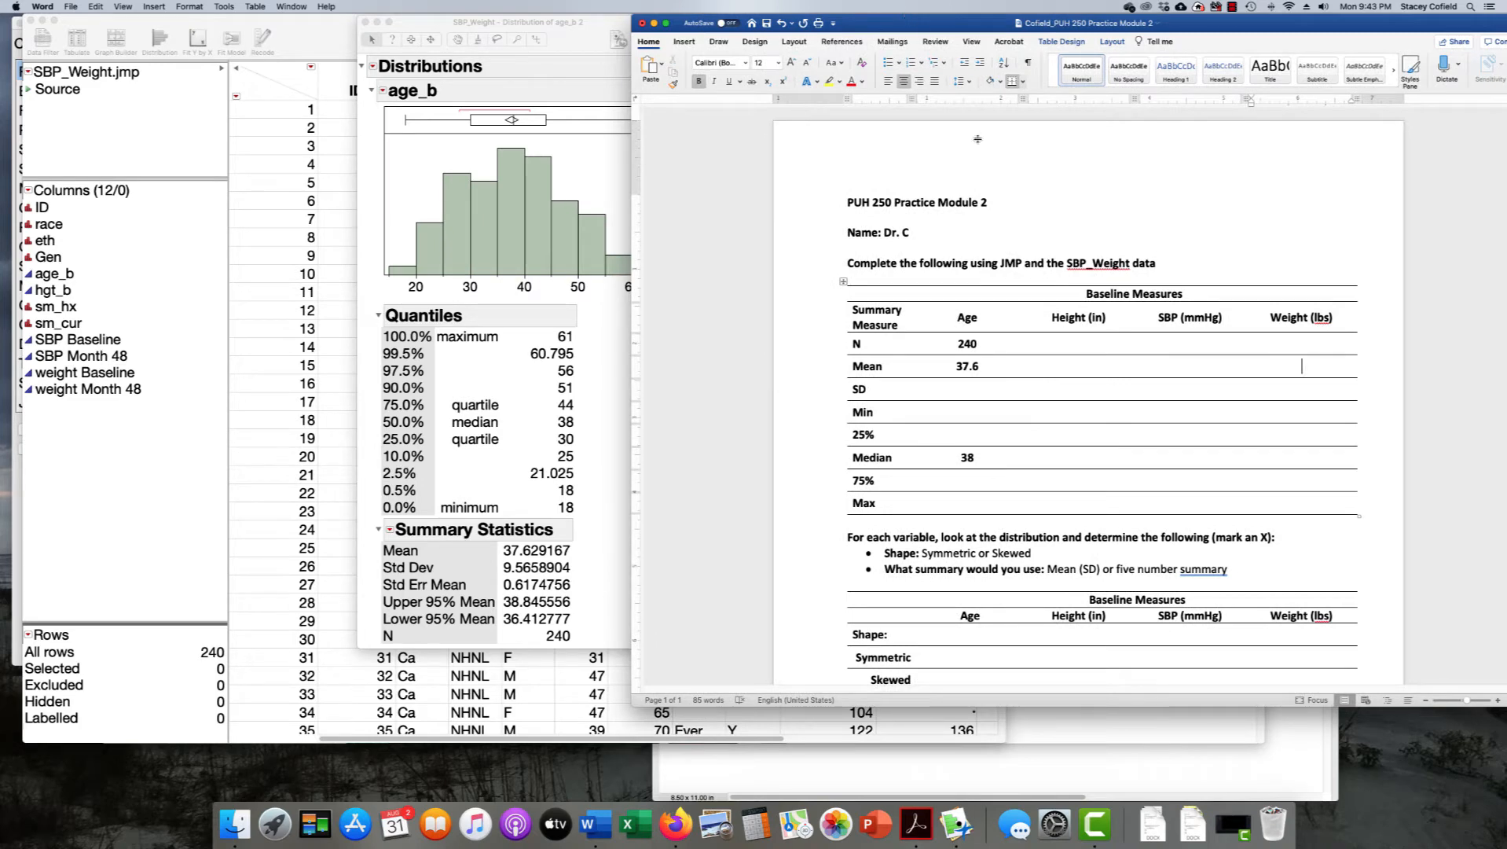
{"action": "left_click", "coordinate": [967, 390]}
{"action": "left_click", "coordinate": [507, 560]}
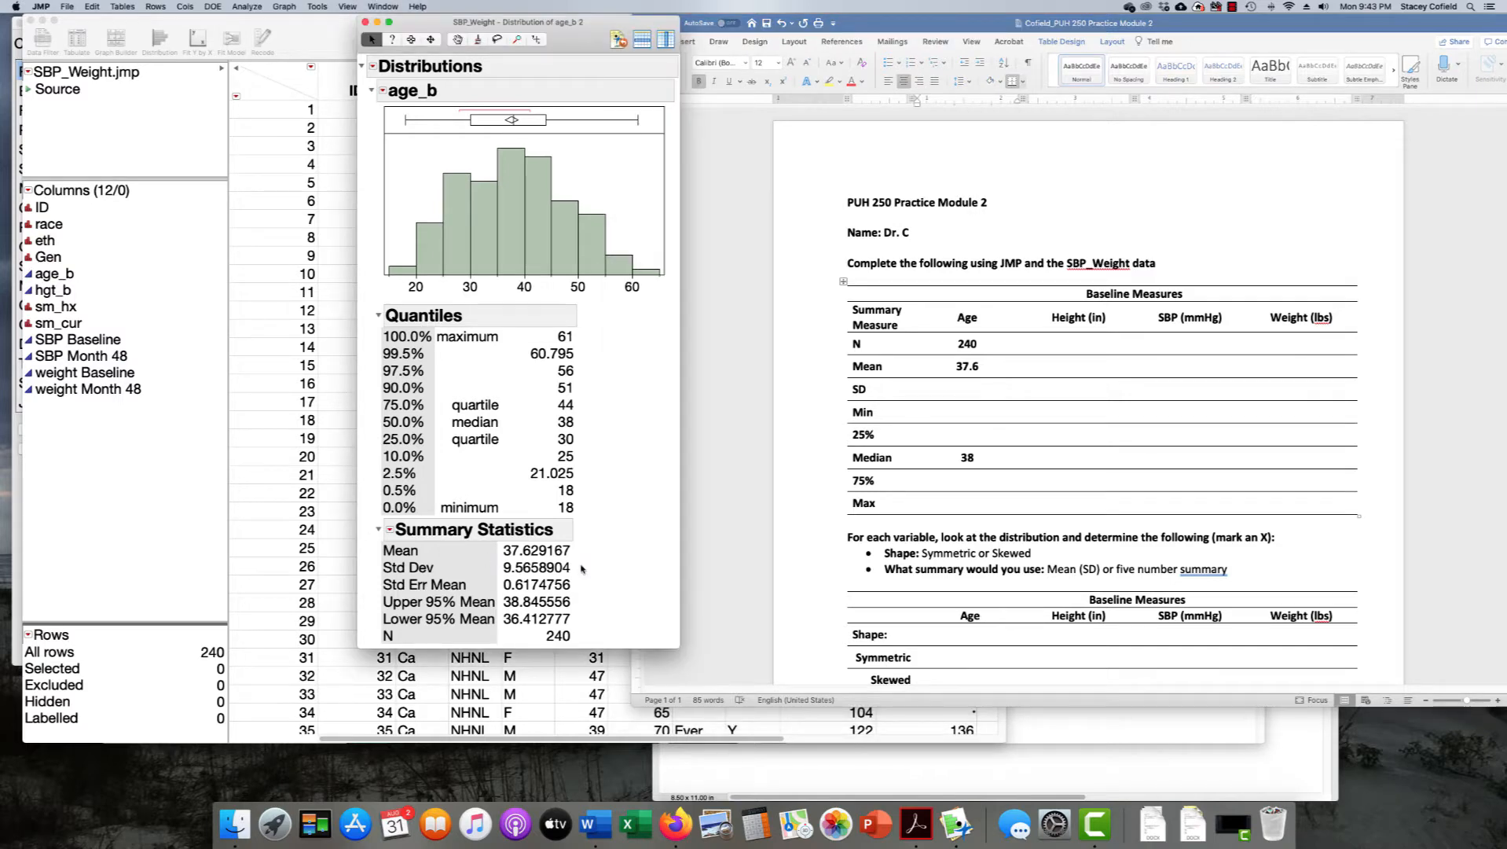
{"action": "mouse_move", "coordinate": [571, 574]}
{"action": "left_mouse_down"}
{"action": "mouse_move", "coordinate": [597, 574]}
{"action": "mouse_move", "coordinate": [581, 559]}
{"action": "mouse_move", "coordinate": [385, 575]}
{"action": "mouse_move", "coordinate": [576, 585]}
{"action": "mouse_move", "coordinate": [580, 554]}
{"action": "left_mouse_up"}
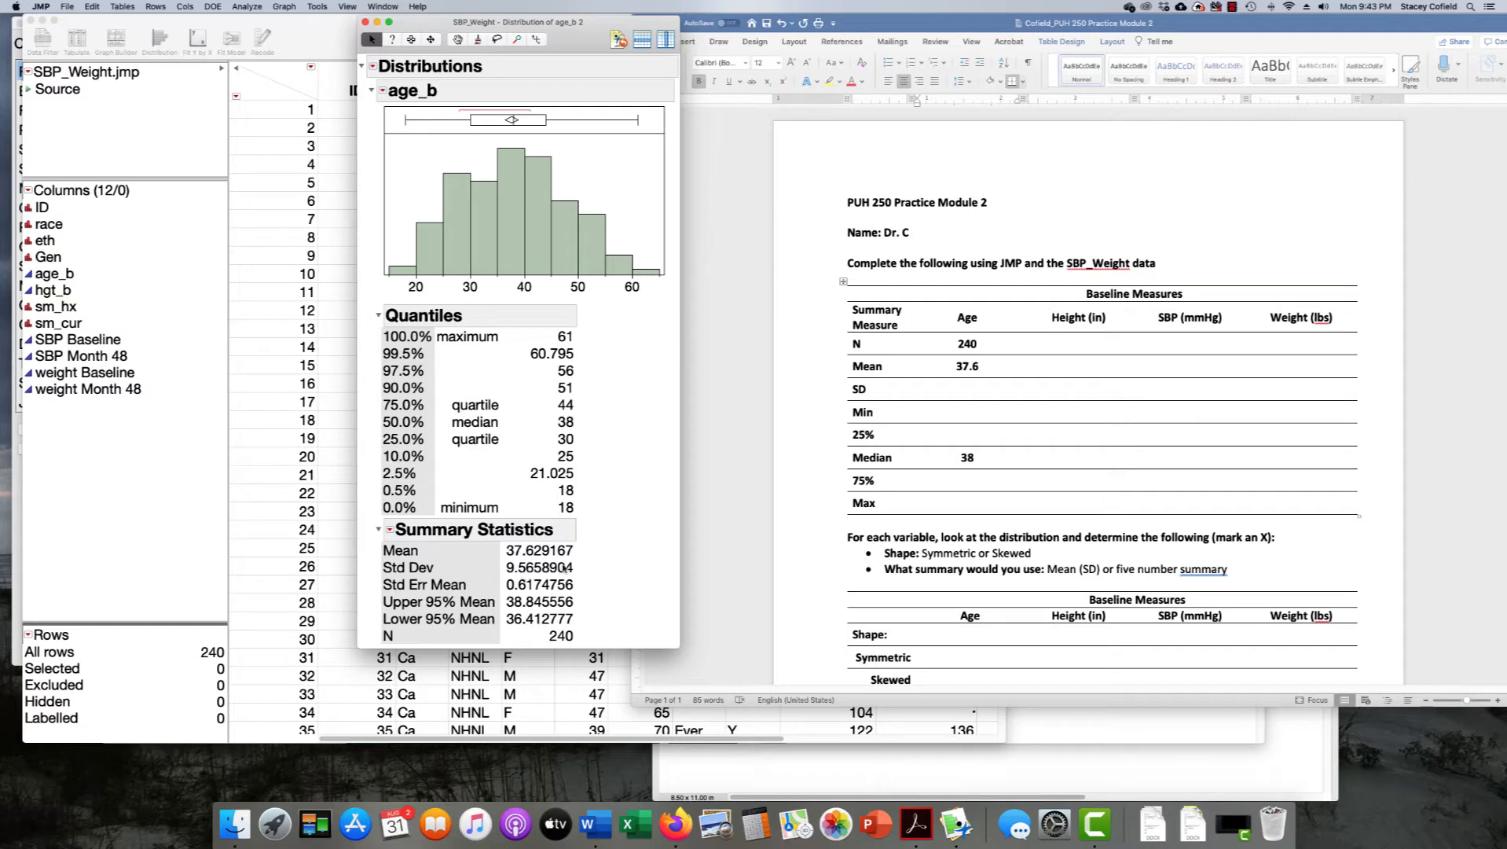
{"action": "left_click", "coordinate": [968, 390]}
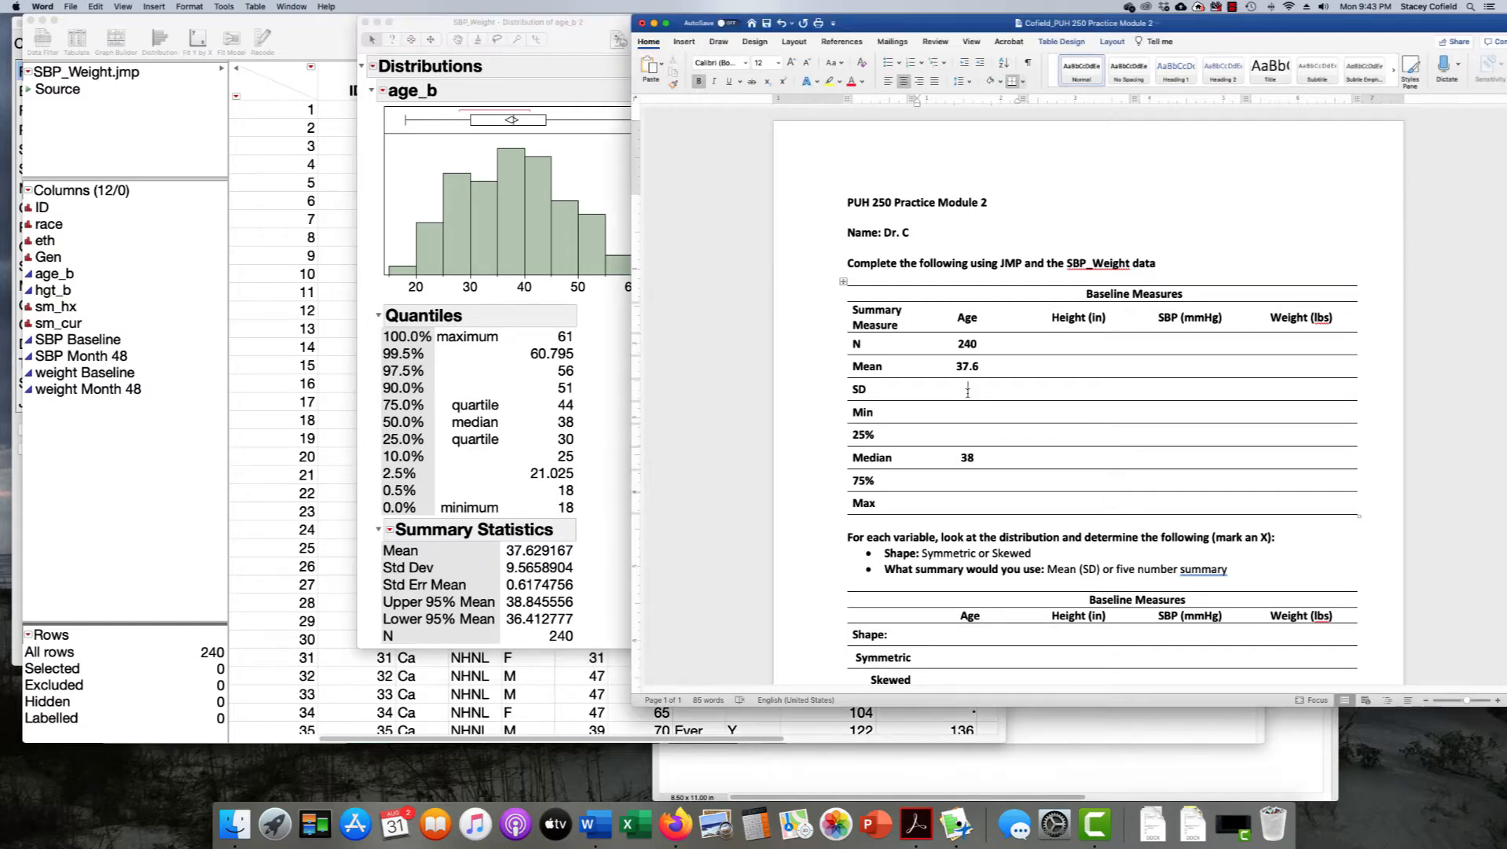
{"action": "type", "text": "9.6"}
Look up the minimum in the age_b quantiles and enter 18 as the Age Min in the Word table.
{"action": "left_click", "coordinate": [962, 414]}
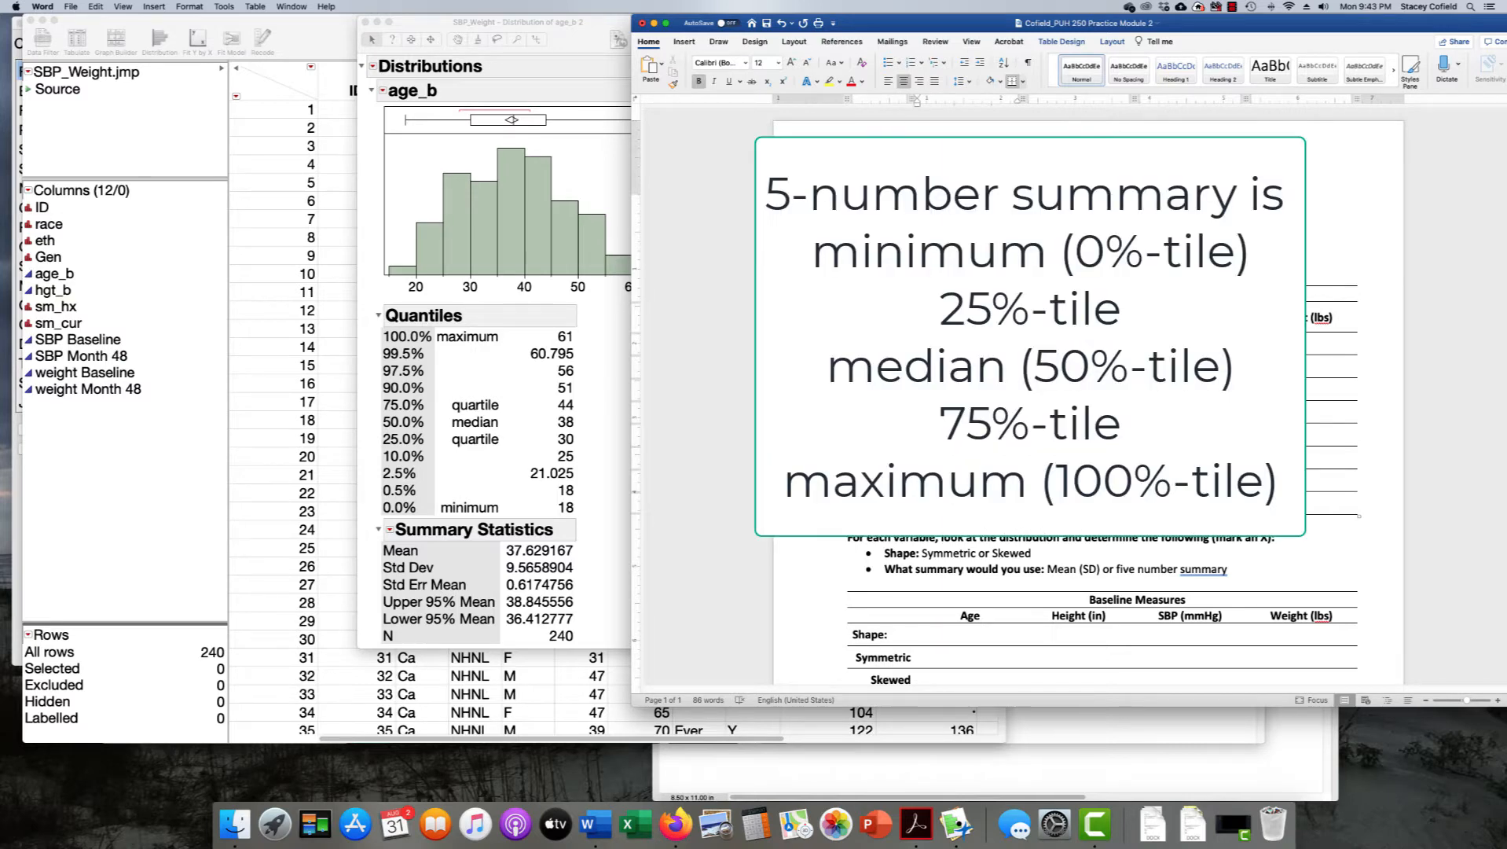
{"action": "left_click", "coordinate": [592, 424]}
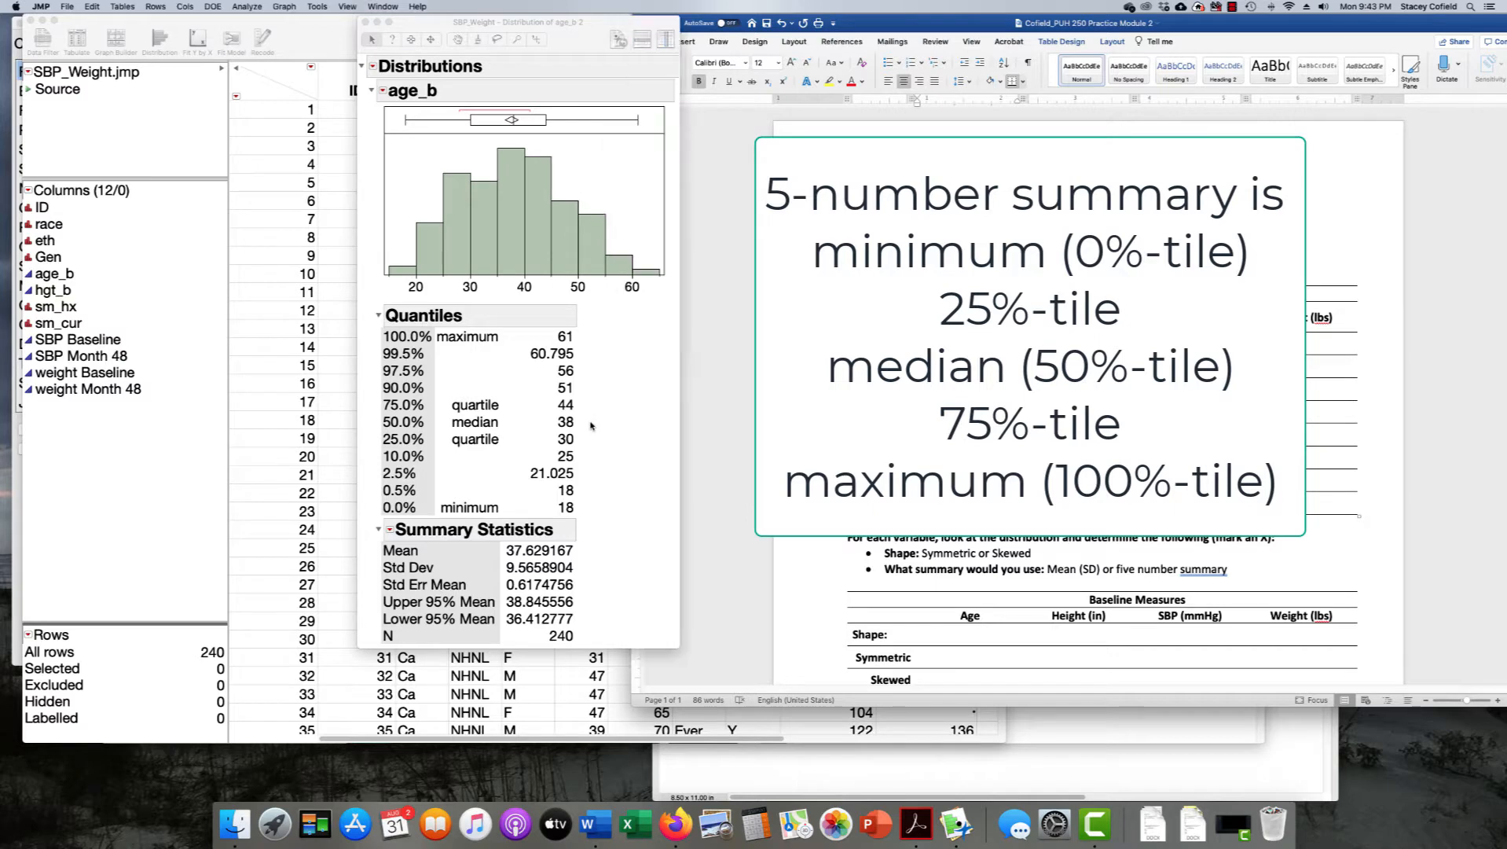
{"action": "mouse_move", "coordinate": [606, 416]}
{"action": "left_mouse_down"}
{"action": "mouse_move", "coordinate": [389, 432]}
{"action": "mouse_move", "coordinate": [596, 410]}
{"action": "left_mouse_up"}
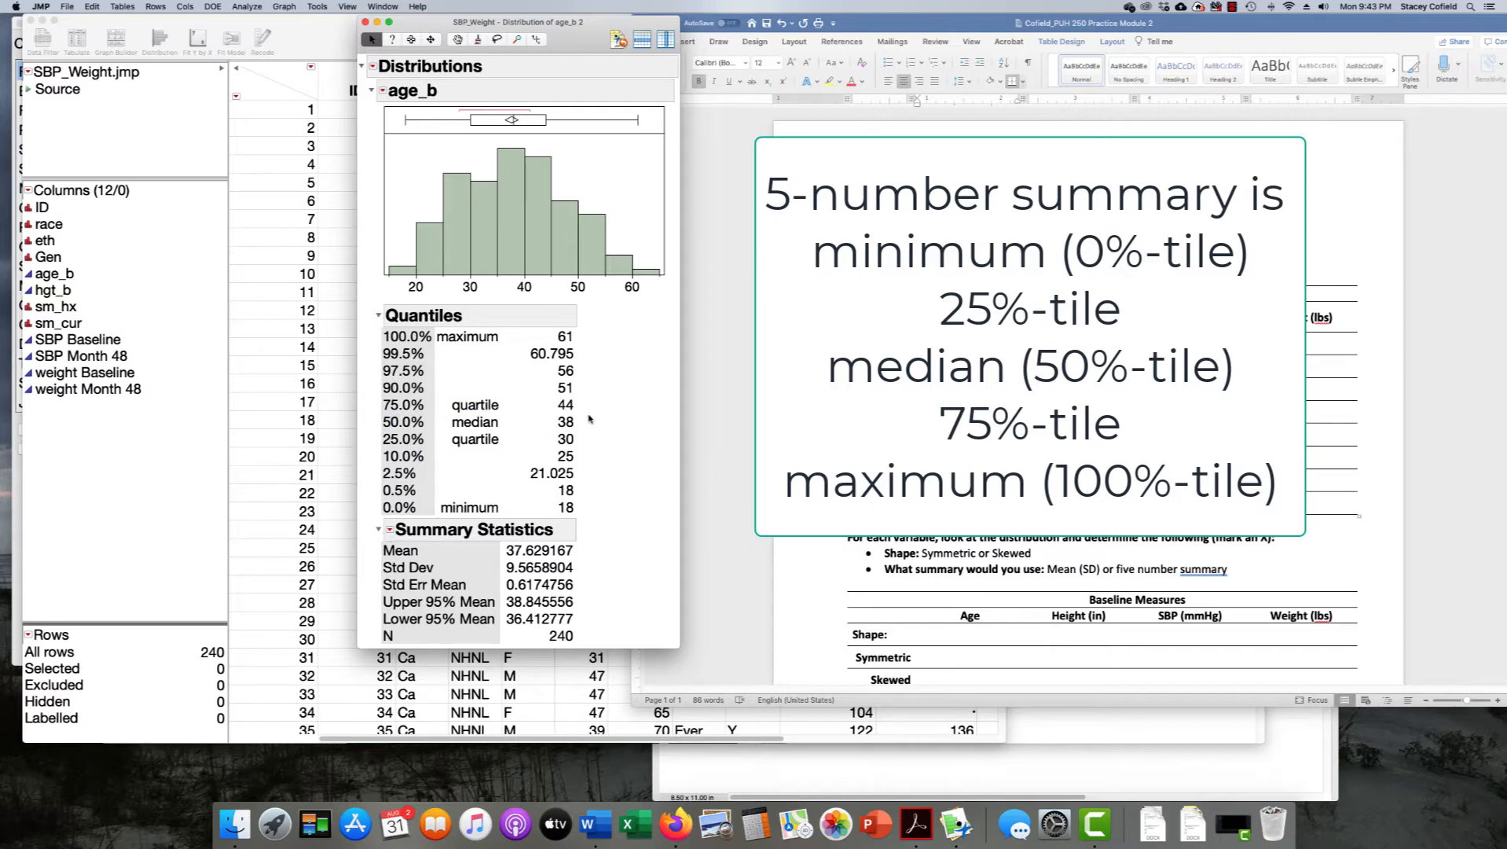
{"action": "mouse_move", "coordinate": [589, 412]}
{"action": "left_mouse_down"}
{"action": "mouse_move", "coordinate": [420, 403]}
{"action": "mouse_move", "coordinate": [400, 435]}
{"action": "mouse_move", "coordinate": [572, 432]}
{"action": "mouse_move", "coordinate": [583, 415]}
{"action": "mouse_move", "coordinate": [839, 454]}
{"action": "left_mouse_up"}
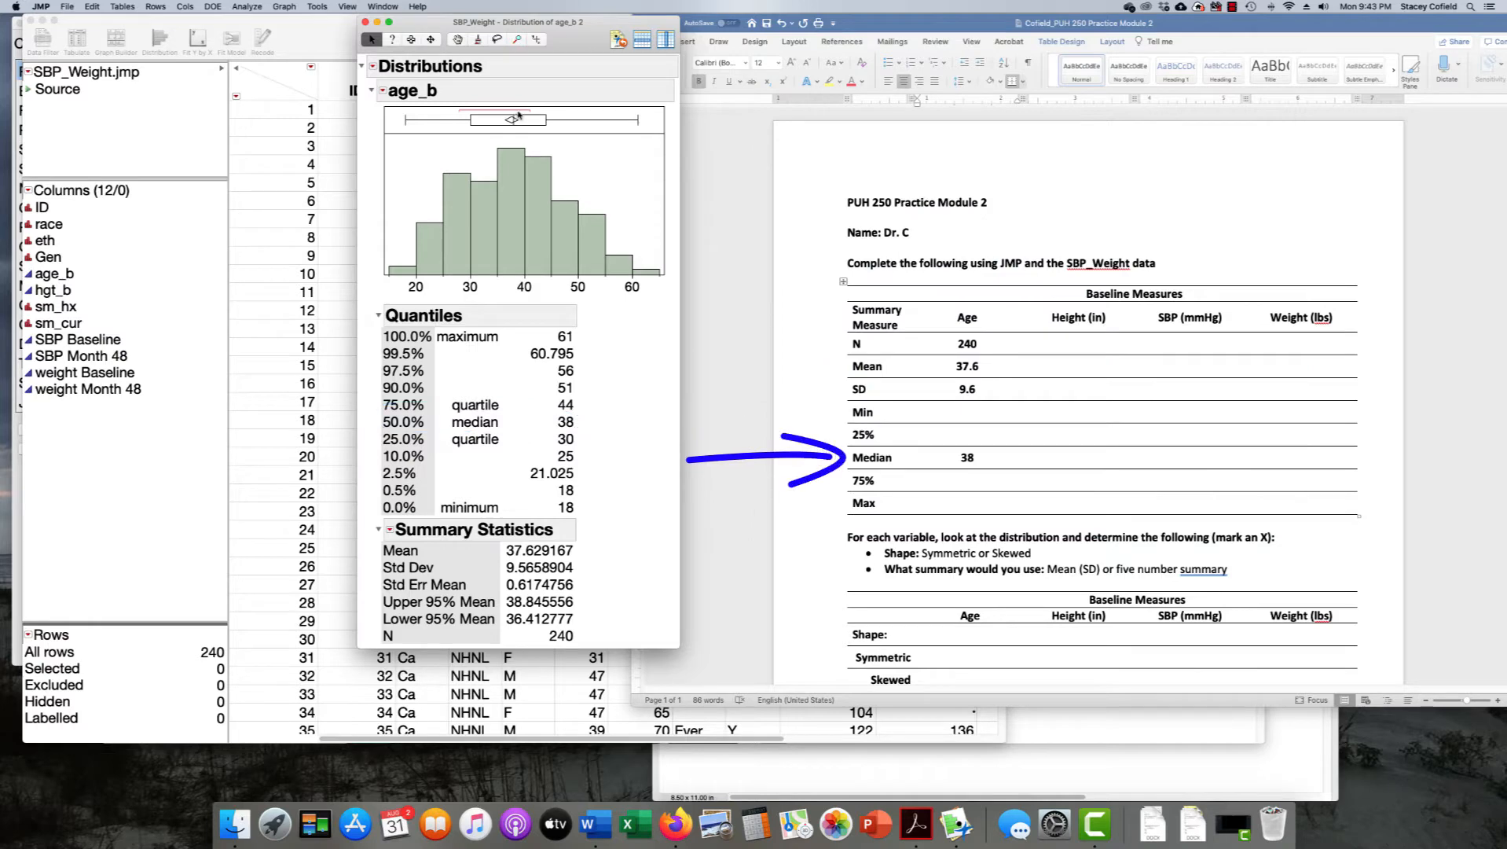
{"action": "left_click_drag", "start_coordinate": [564, 44], "coordinate": [669, 88]}
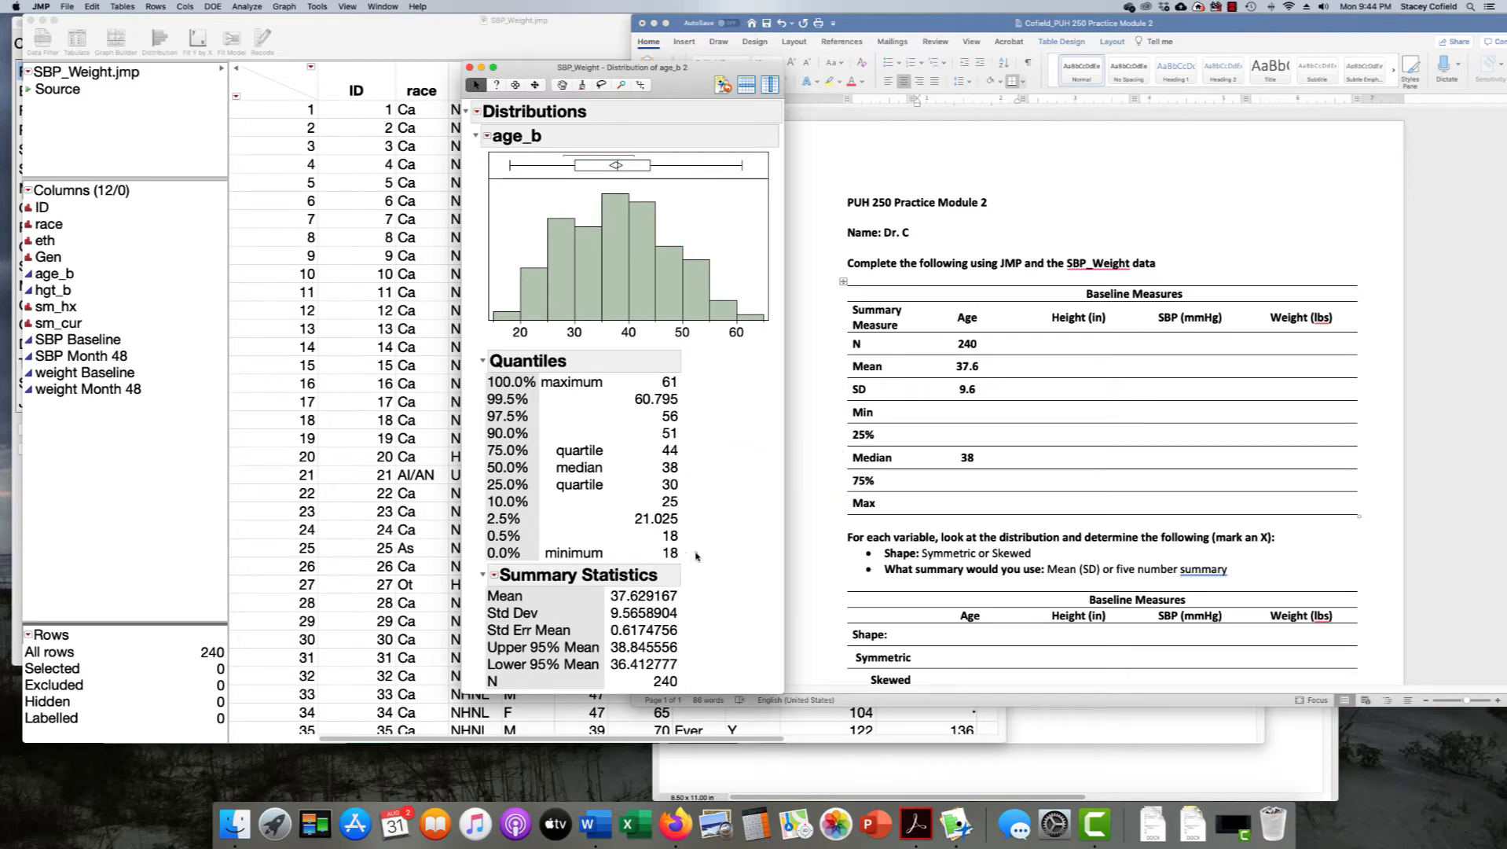
{"action": "mouse_move", "coordinate": [695, 550]}
{"action": "left_mouse_down"}
{"action": "mouse_move", "coordinate": [605, 539]}
{"action": "mouse_move", "coordinate": [480, 554]}
{"action": "mouse_move", "coordinate": [685, 583]}
{"action": "mouse_move", "coordinate": [666, 541]}
{"action": "mouse_move", "coordinate": [617, 541]}
{"action": "mouse_move", "coordinate": [707, 579]}
{"action": "left_mouse_up"}
{"action": "left_click", "coordinate": [970, 412]}
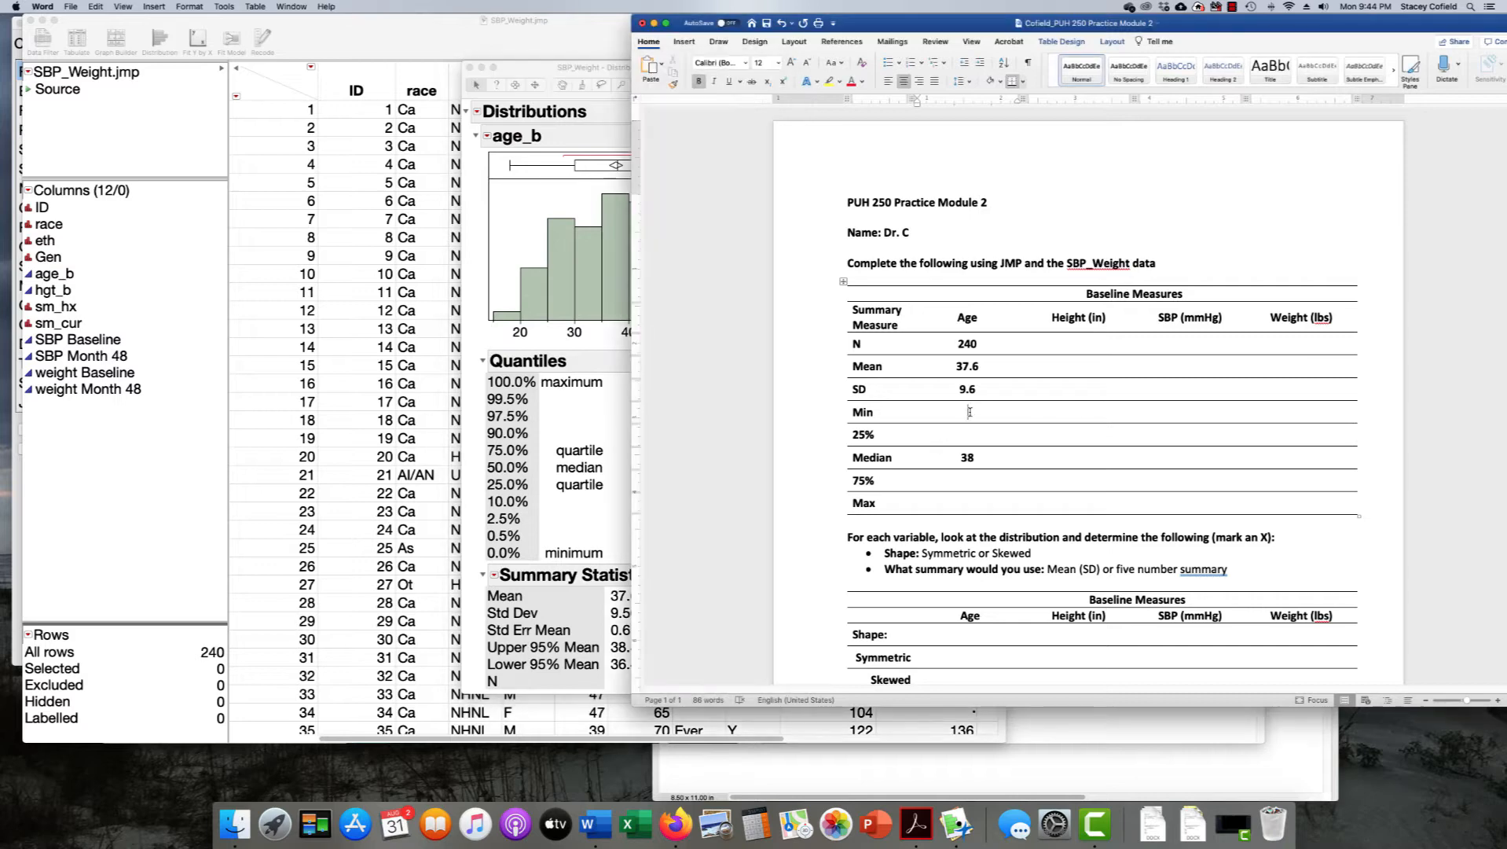
{"action": "type", "text": "18"}
Check the lower quartile in the age_b quantiles and enter 30 as the Age 25% value in the Word table.
{"action": "left_click", "coordinate": [563, 401]}
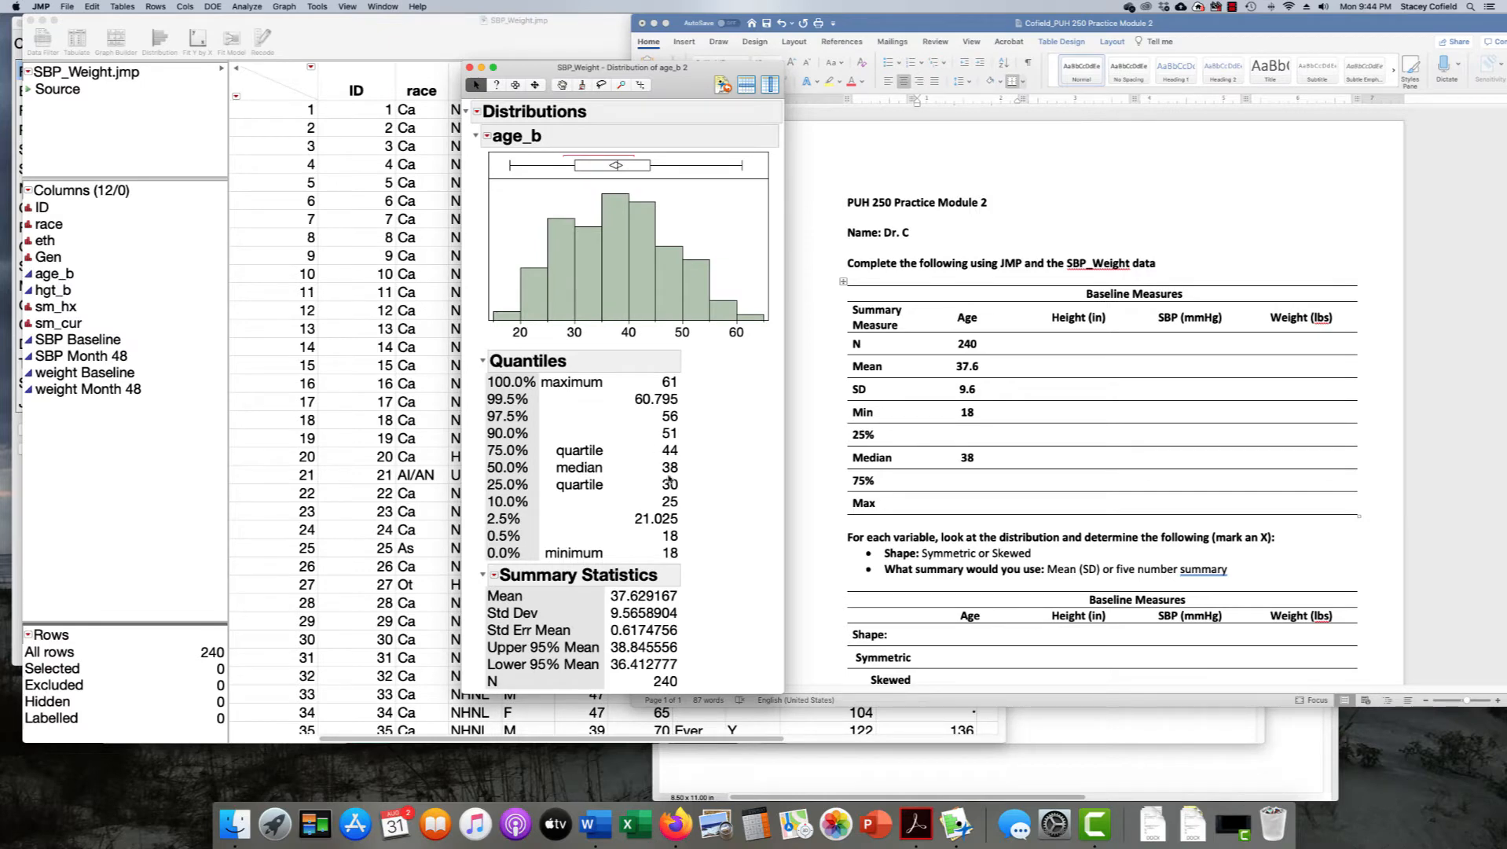
{"action": "mouse_move", "coordinate": [708, 480]}
{"action": "left_mouse_down"}
{"action": "mouse_move", "coordinate": [491, 488]}
{"action": "mouse_move", "coordinate": [489, 554]}
{"action": "mouse_move", "coordinate": [479, 544]}
{"action": "mouse_move", "coordinate": [495, 558]}
{"action": "mouse_move", "coordinate": [476, 553]}
{"action": "left_mouse_up"}
{"action": "mouse_move", "coordinate": [683, 480]}
{"action": "left_mouse_down"}
{"action": "mouse_move", "coordinate": [697, 573]}
{"action": "mouse_move", "coordinate": [705, 550]}
{"action": "left_mouse_up"}
{"action": "left_click", "coordinate": [935, 432]}
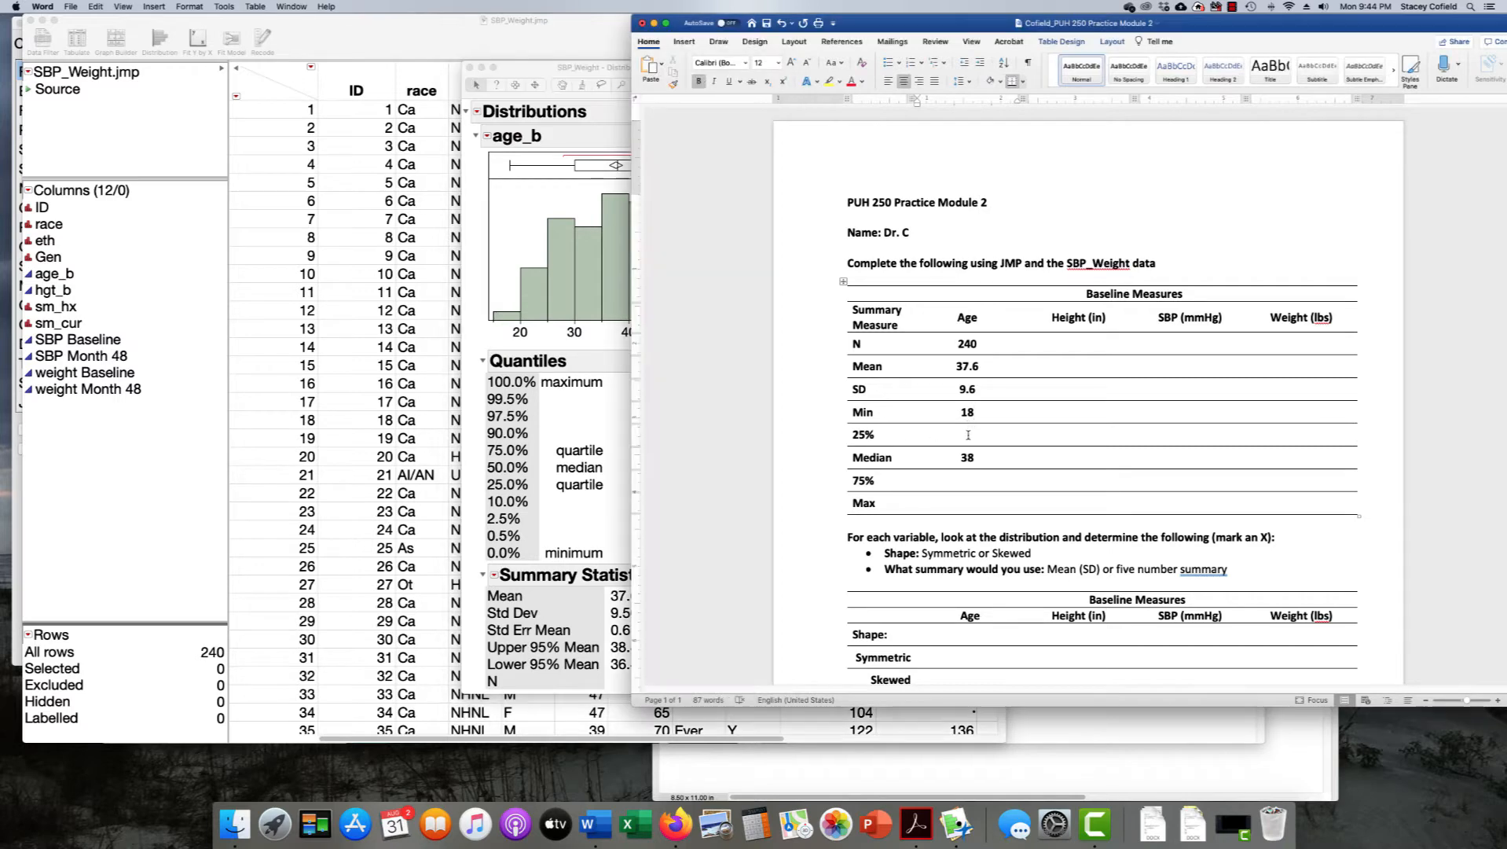
{"action": "type", "text": "30"}
Check the upper quartile in the age_b quantiles and enter 44 as the Age 75% value in the Word table.
{"action": "left_click", "coordinate": [596, 439]}
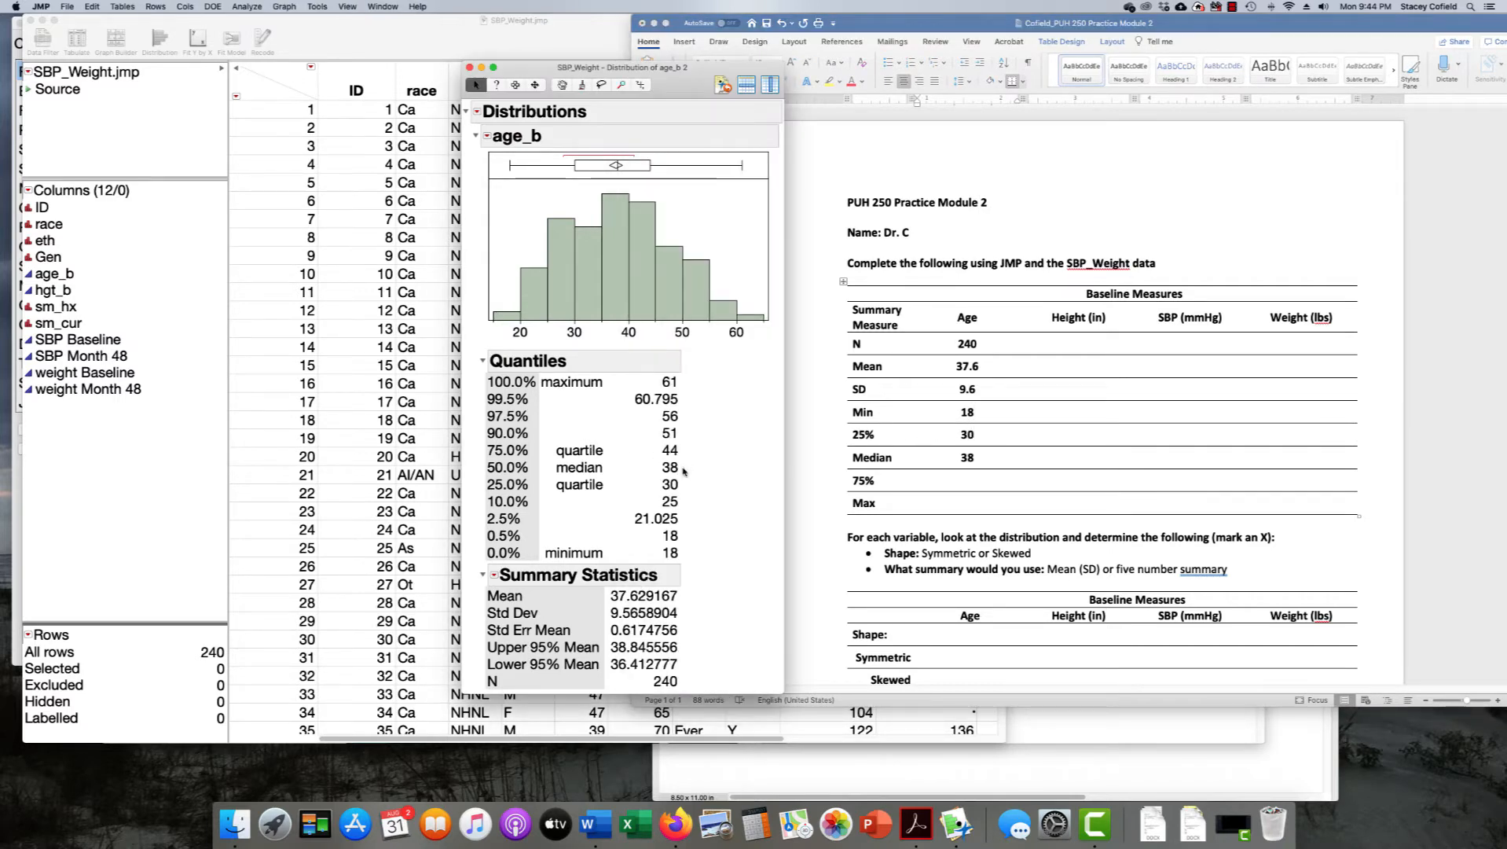
{"action": "left_click_drag", "start_coordinate": [725, 448], "coordinate": [579, 448]}
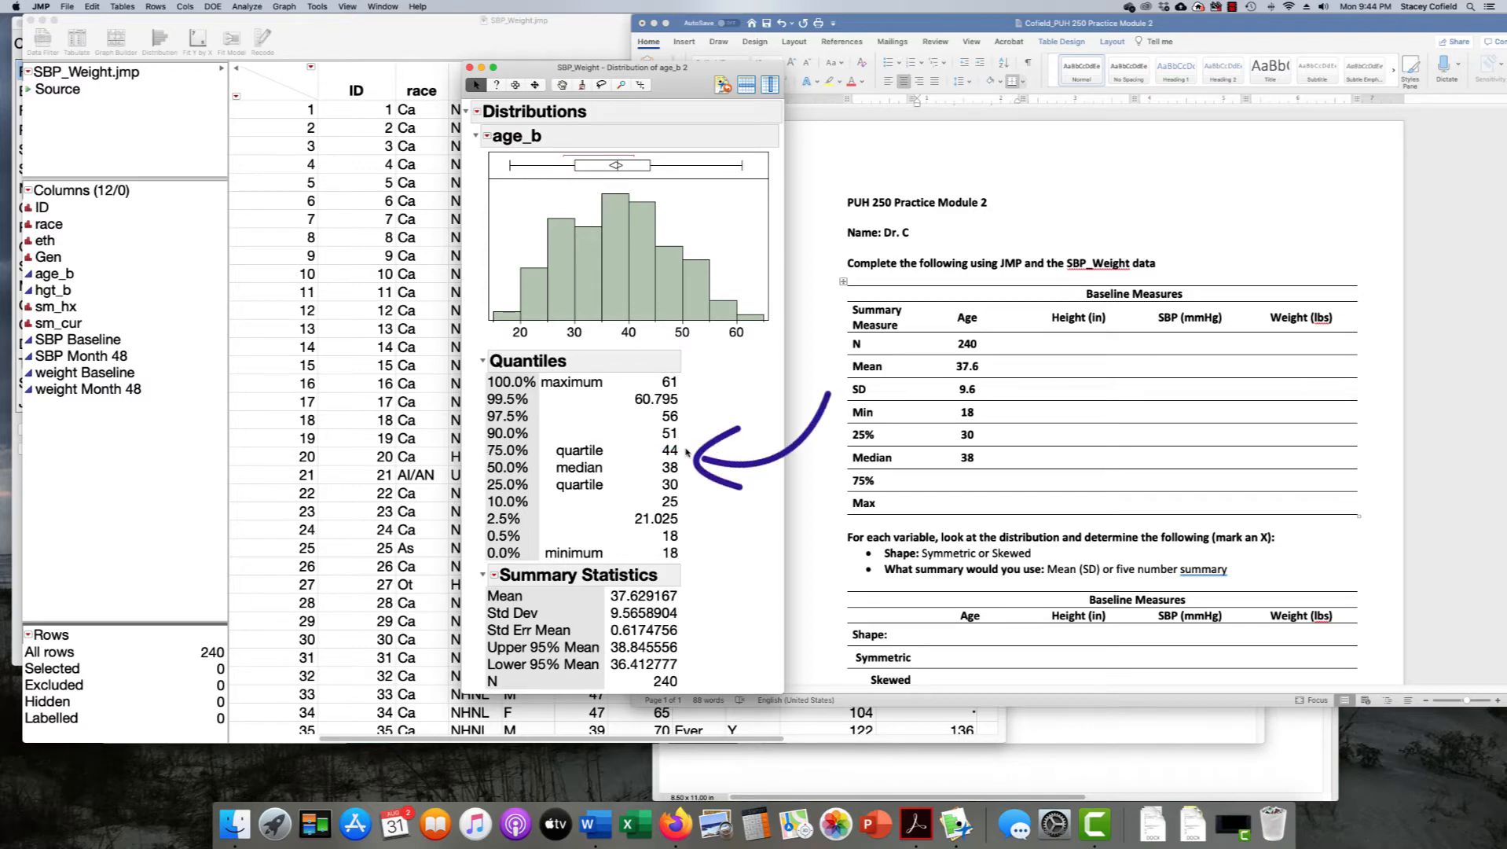
{"action": "mouse_move", "coordinate": [686, 451]}
{"action": "left_mouse_down"}
{"action": "mouse_move", "coordinate": [698, 547]}
{"action": "mouse_move", "coordinate": [671, 549]}
{"action": "left_mouse_up"}
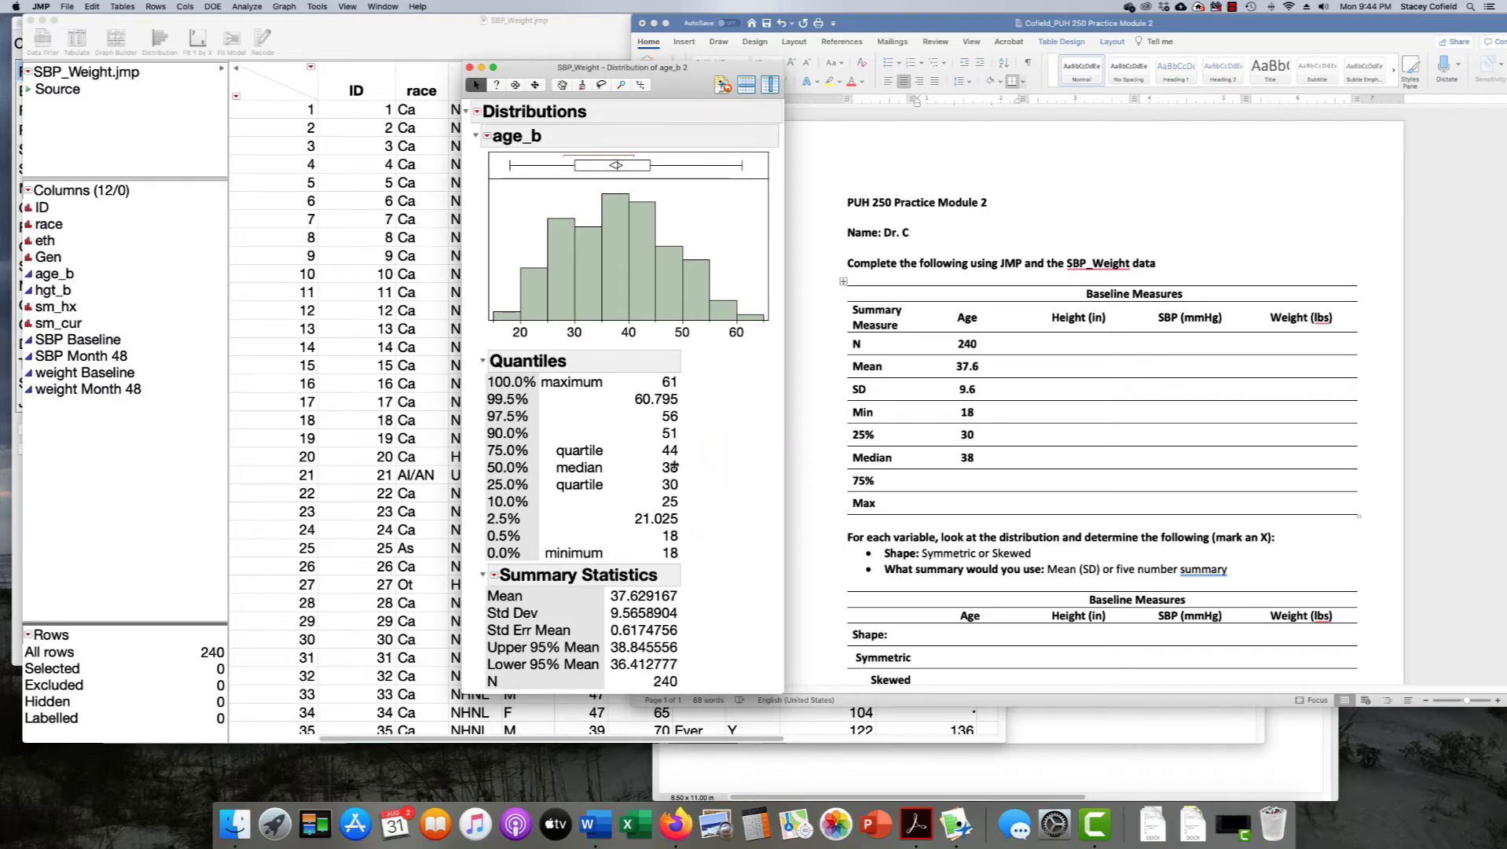
{"action": "mouse_move", "coordinate": [682, 446]}
{"action": "left_mouse_down"}
{"action": "mouse_move", "coordinate": [654, 449]}
{"action": "mouse_move", "coordinate": [679, 453]}
{"action": "left_mouse_up"}
{"action": "left_click", "coordinate": [955, 478]}
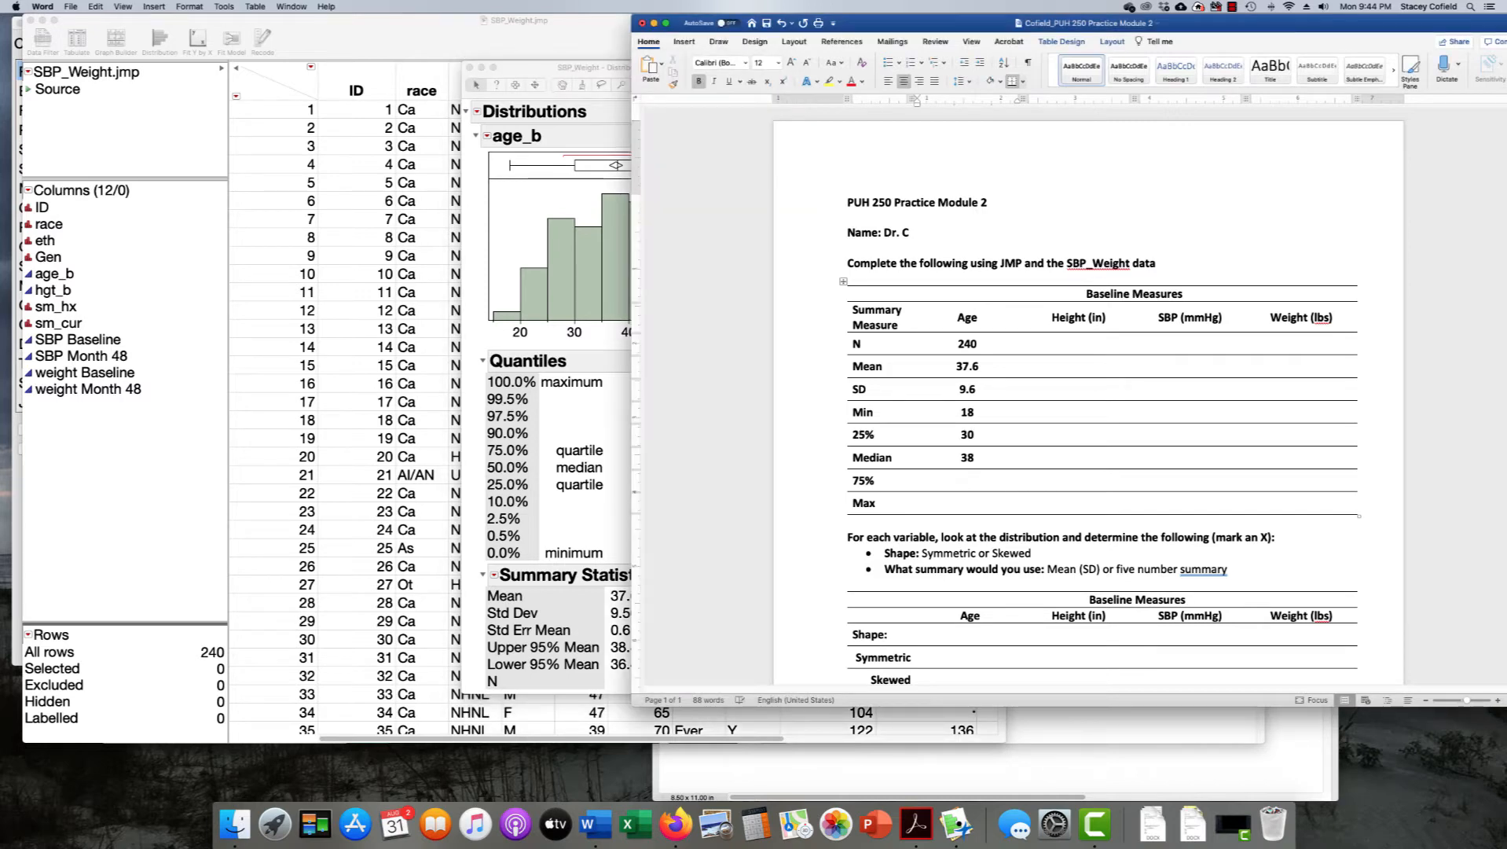
{"action": "type", "text": "44"}
Check the maximum in the age_b quantiles and enter 61 as the Age Max in the Word table.
{"action": "left_click", "coordinate": [574, 391]}
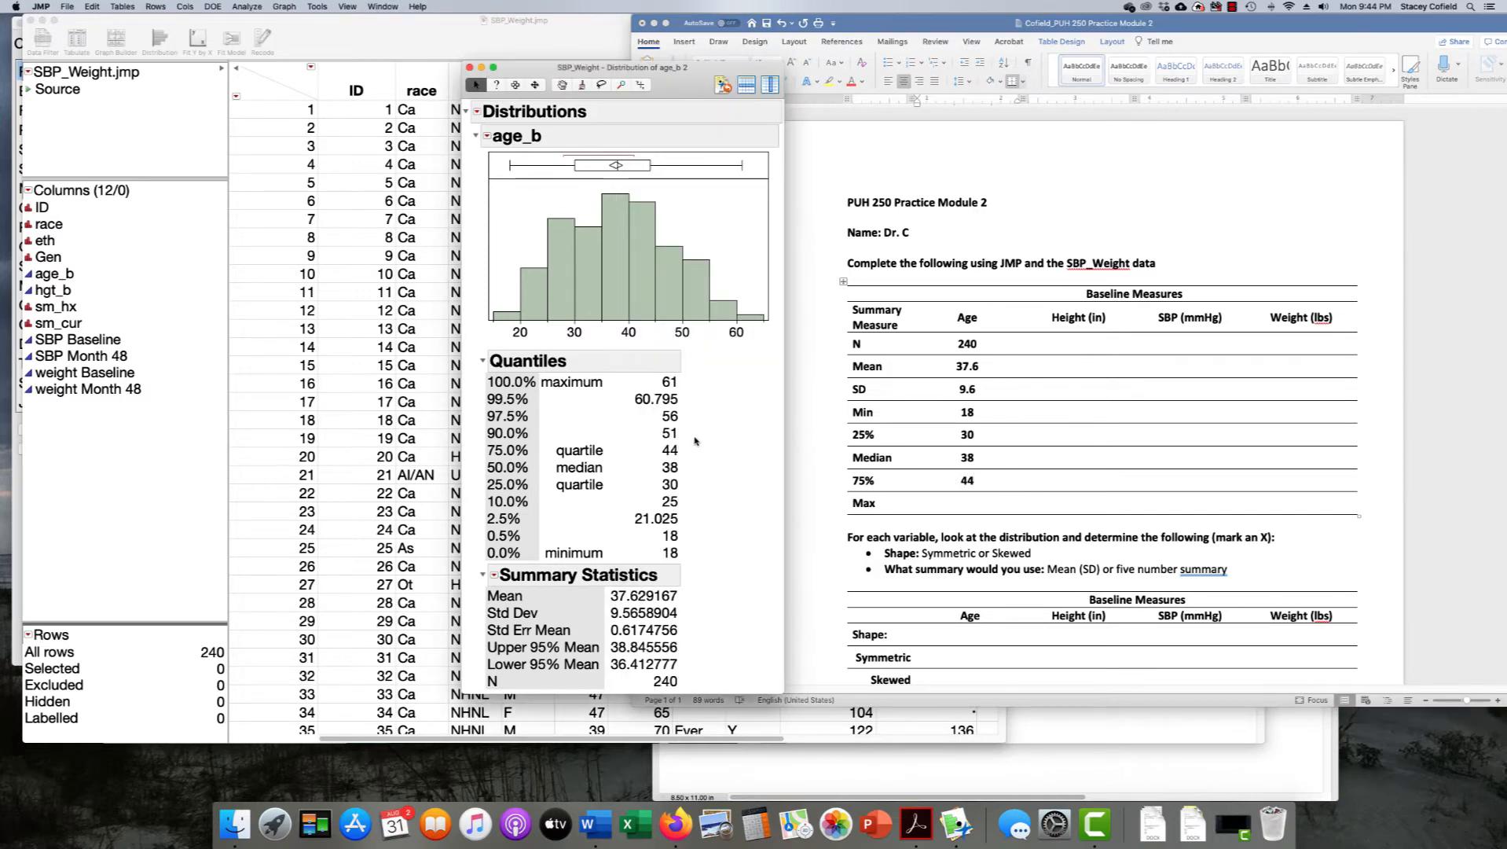
{"action": "mouse_move", "coordinate": [698, 381]}
{"action": "left_mouse_down"}
{"action": "mouse_move", "coordinate": [656, 365]}
{"action": "mouse_move", "coordinate": [687, 395]}
{"action": "mouse_move", "coordinate": [679, 377]}
{"action": "left_mouse_up"}
{"action": "mouse_move", "coordinate": [690, 378]}
{"action": "left_mouse_down"}
{"action": "mouse_move", "coordinate": [703, 564]}
{"action": "mouse_move", "coordinate": [688, 548]}
{"action": "mouse_move", "coordinate": [712, 543]}
{"action": "mouse_move", "coordinate": [680, 549]}
{"action": "left_mouse_up"}
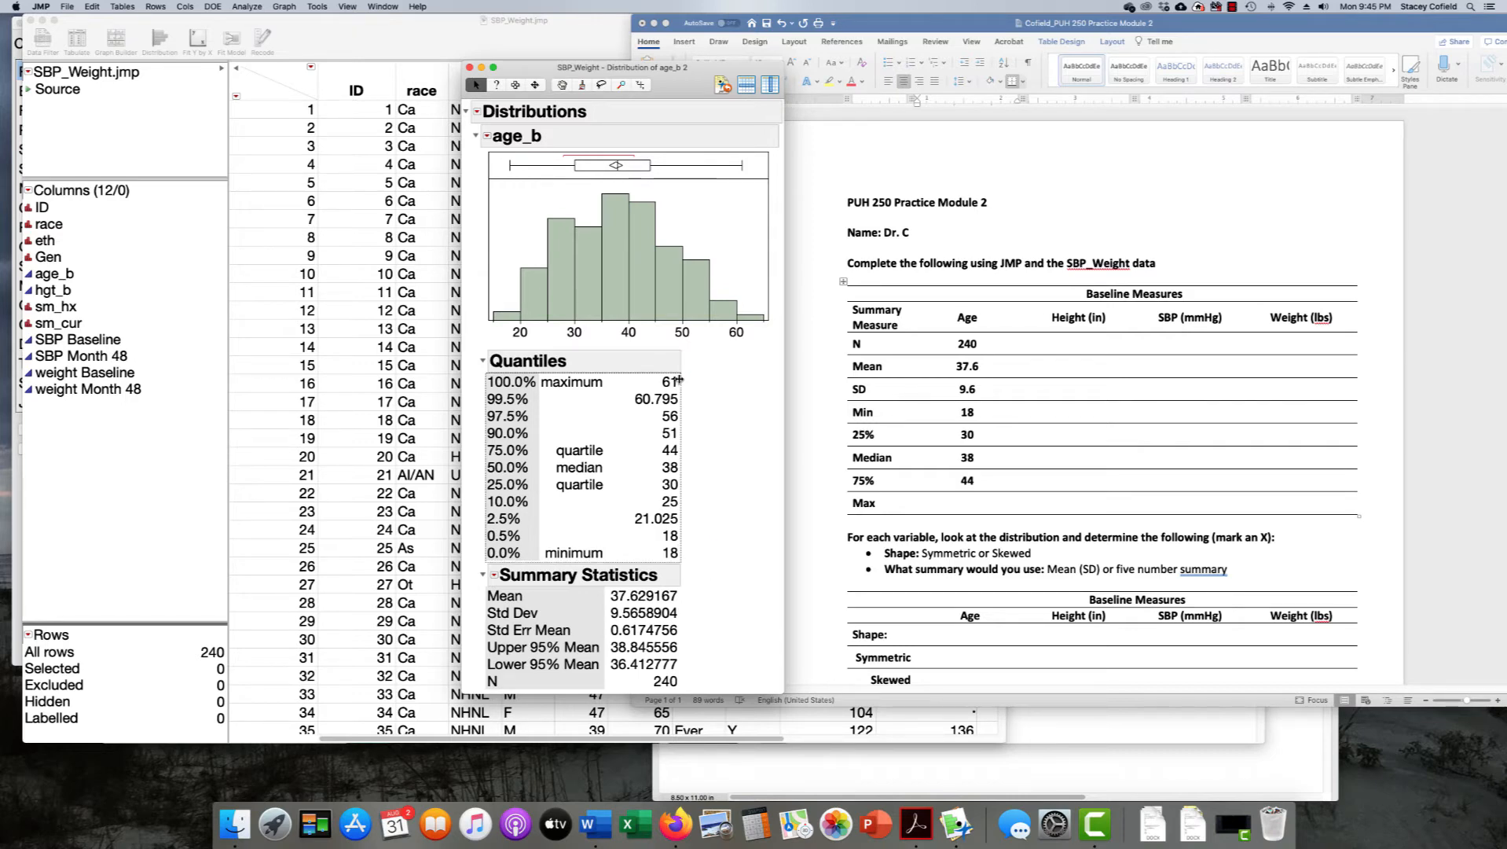
{"action": "left_click_drag", "start_coordinate": [685, 382], "coordinate": [698, 561]}
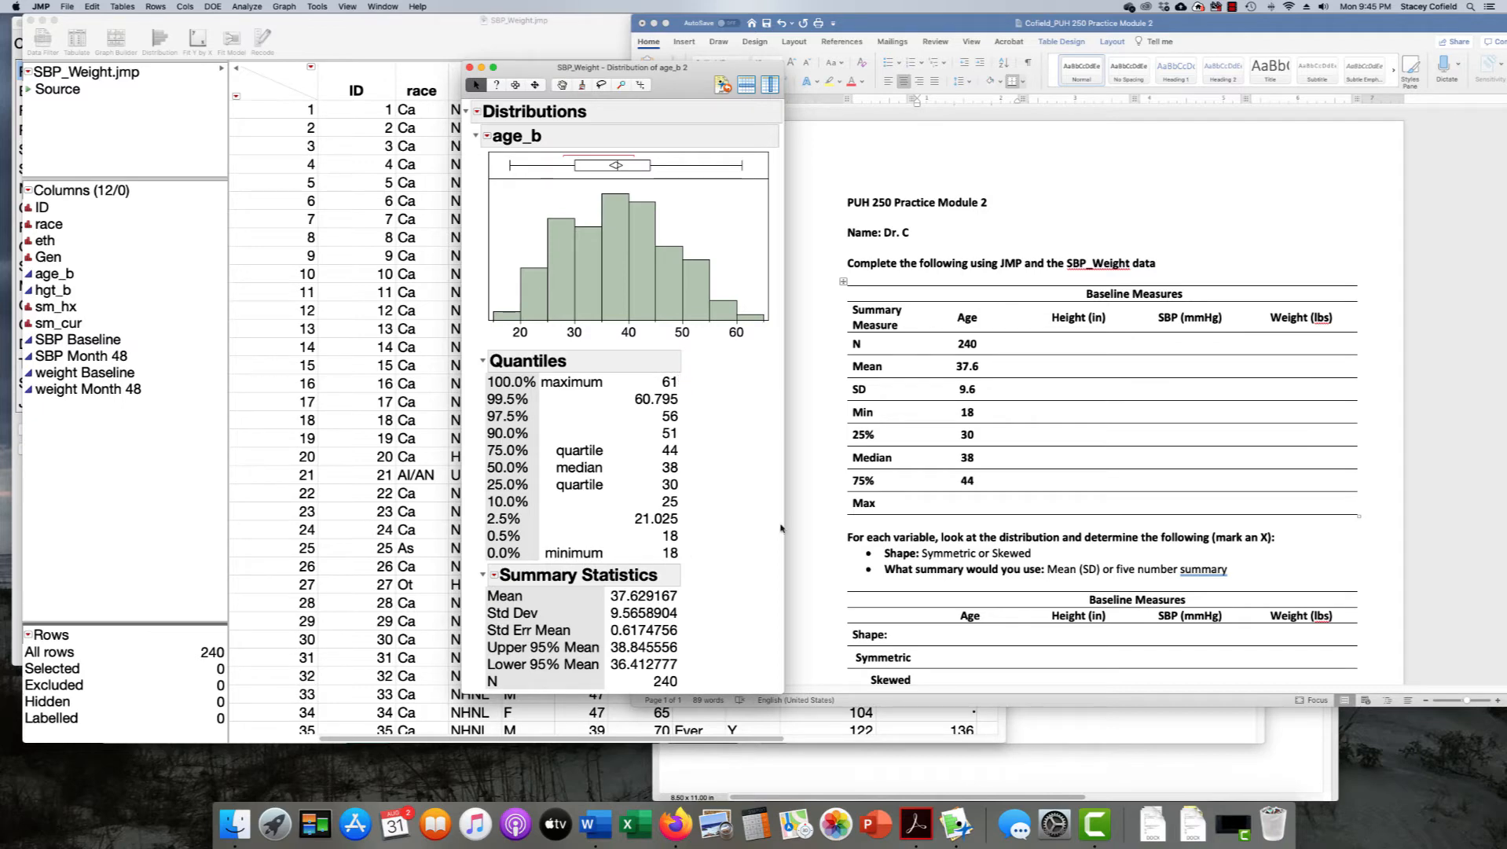
{"action": "left_click", "coordinate": [969, 503]}
{"action": "type", "text": "61"}
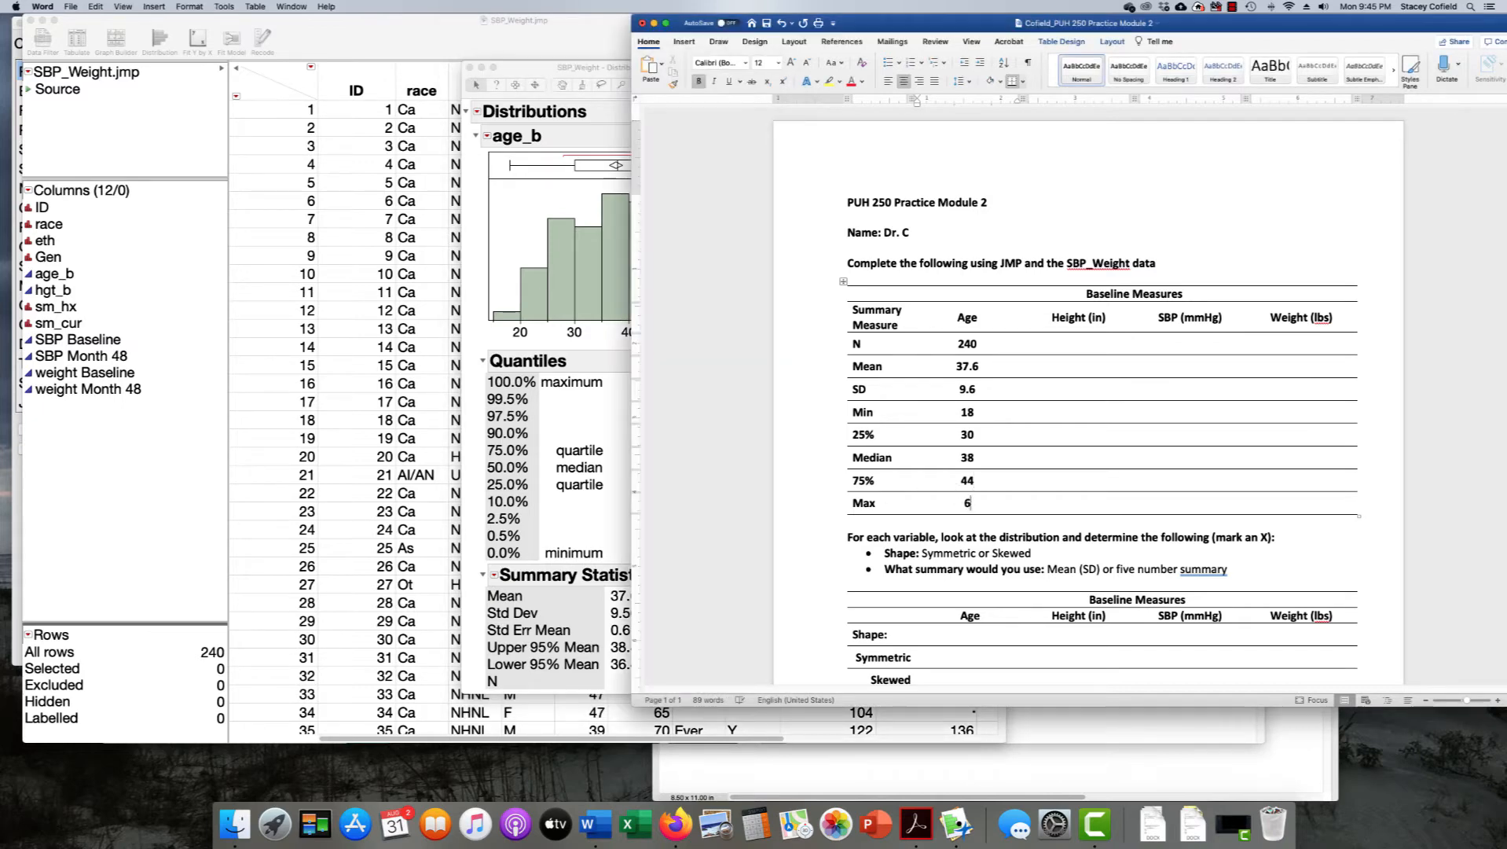
{"action": "left_click", "coordinate": [814, 488]}
{"action": "left_click", "coordinate": [913, 397]}
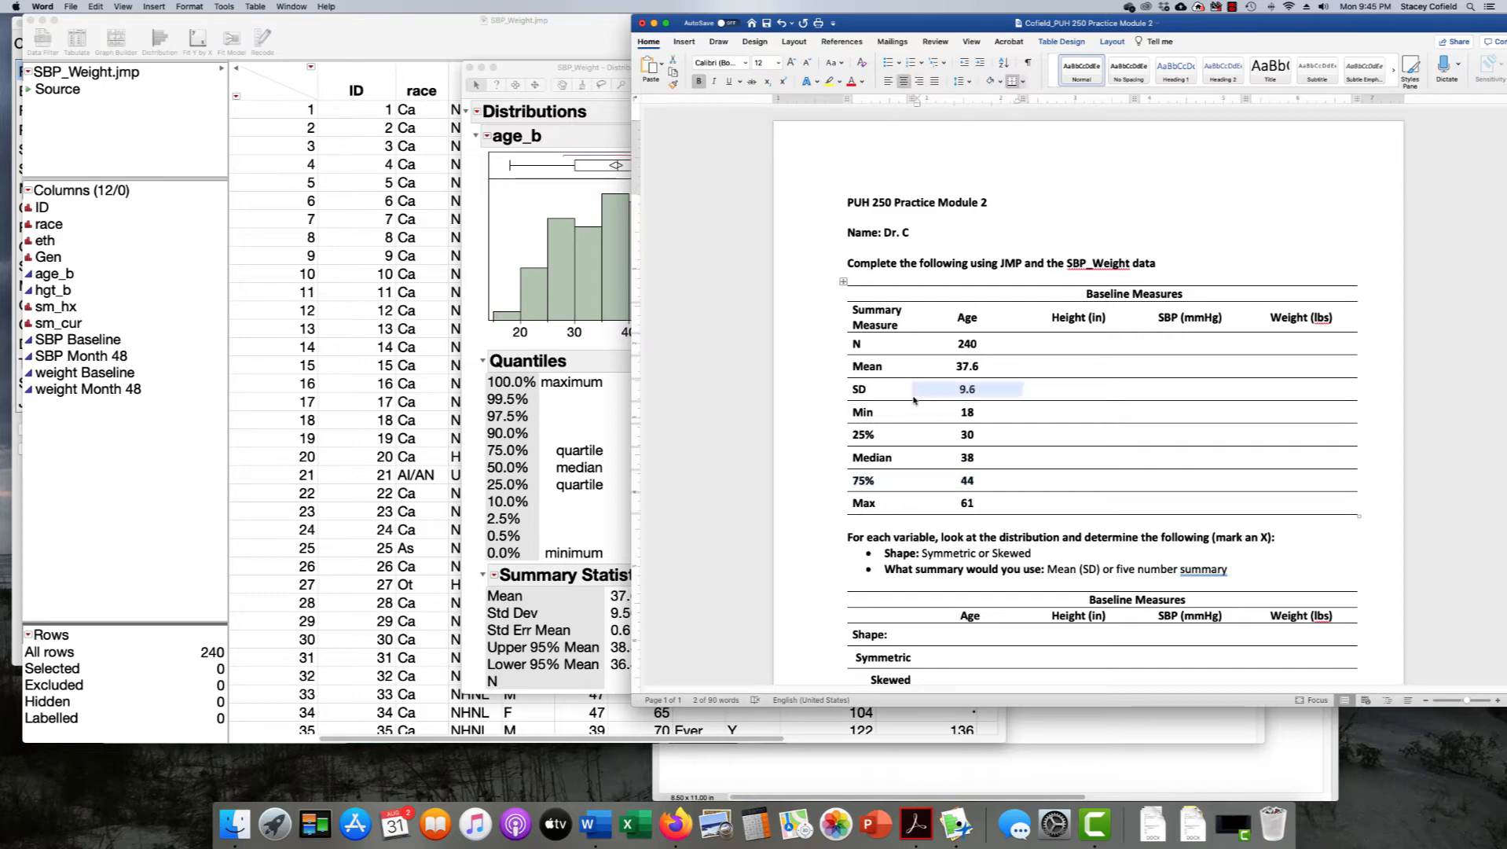
{"action": "left_click", "coordinate": [930, 351]}
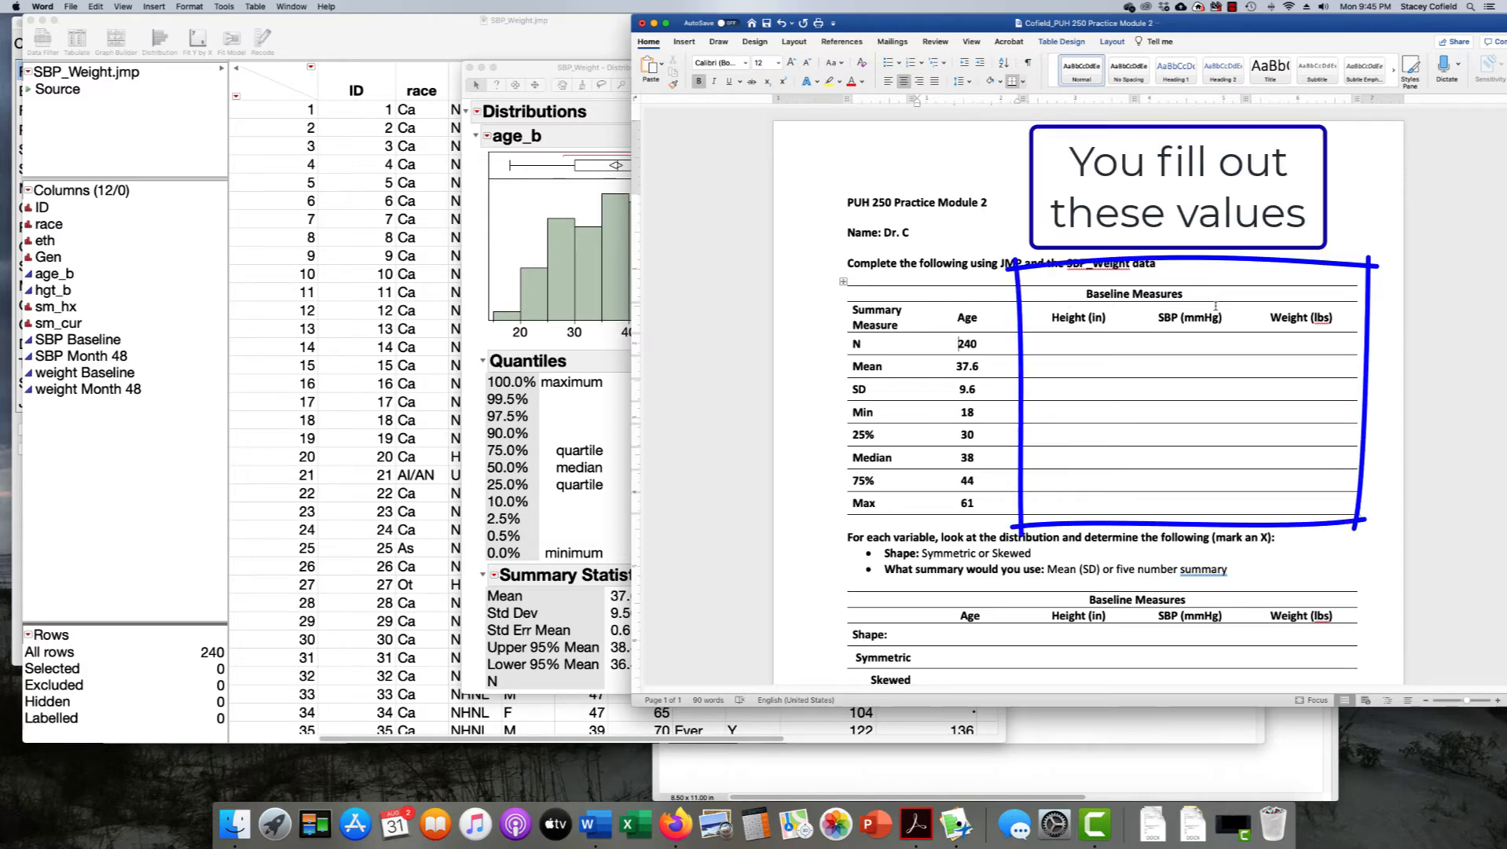
Place the age_b report beside the Word document and examine its histogram against the shape and summary table.
{"action": "left_click", "coordinate": [602, 143]}
{"action": "left_click_drag", "start_coordinate": [550, 68], "coordinate": [342, 64]}
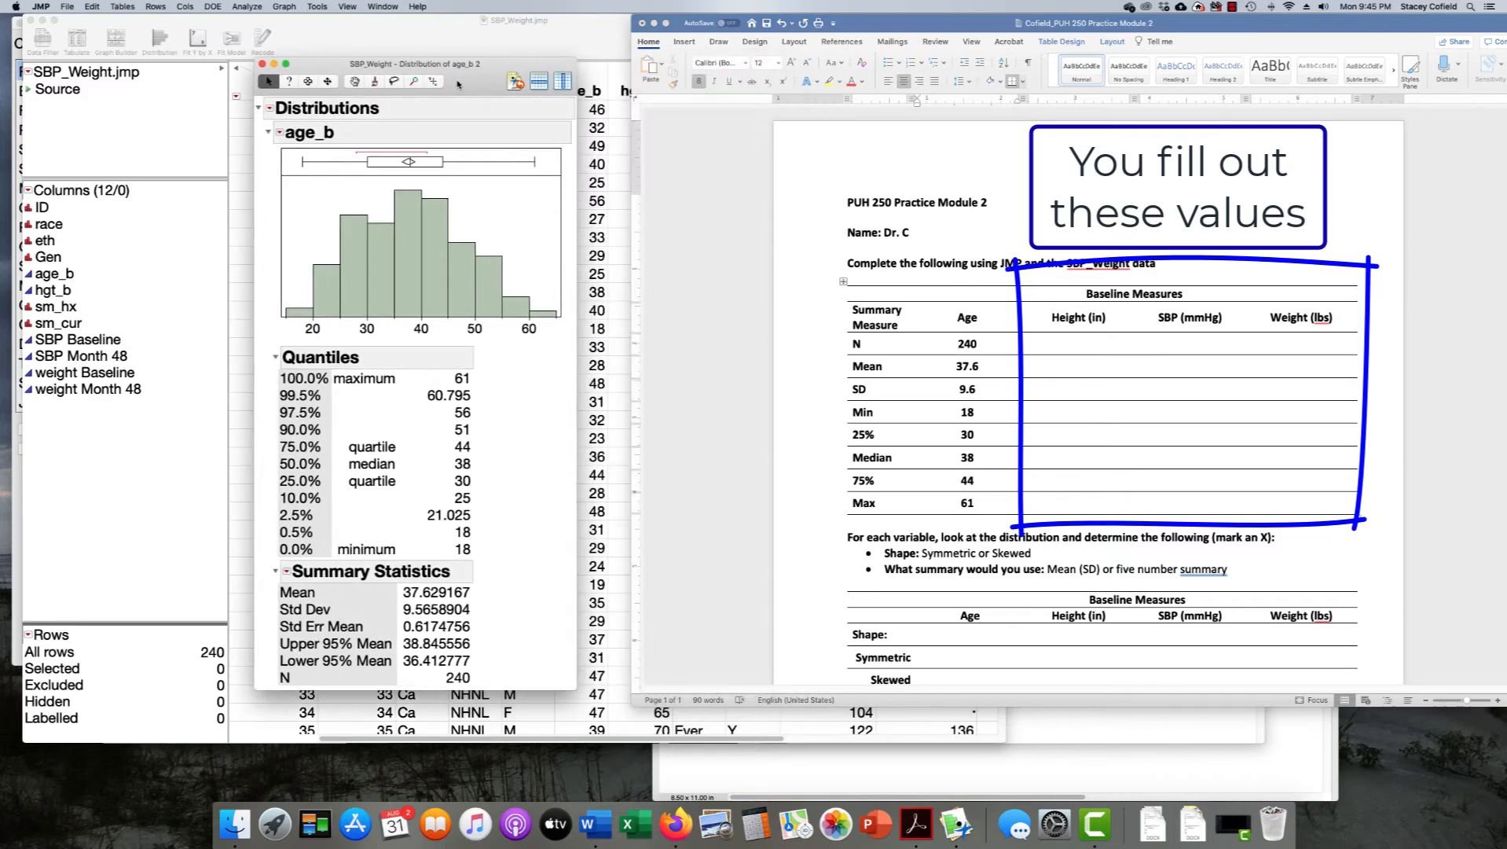
{"action": "left_click", "coordinate": [1260, 285]}
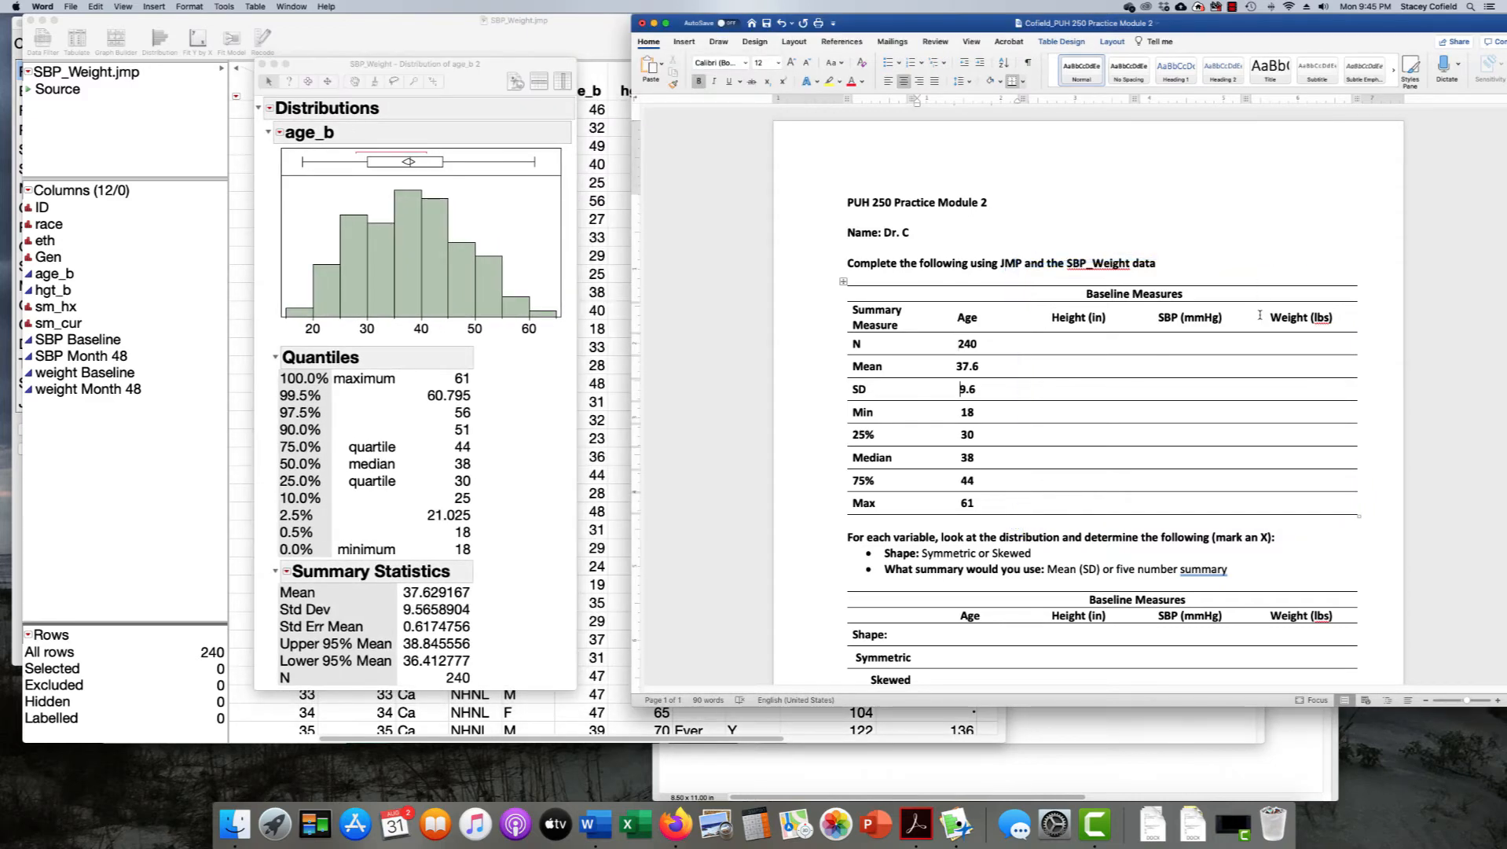
{"action": "key", "text": "Down"}
{"action": "key", "text": "Down"}
{"action": "key", "text": "Down"}
{"action": "key", "text": "Down"}
{"action": "key", "text": "Down"}
{"action": "key", "text": "Down"}
{"action": "key", "text": "Down"}
{"action": "key", "text": "Down"}
{"action": "key", "text": "Down"}
{"action": "key", "text": "Down"}
{"action": "key", "text": "Down"}
{"action": "key", "text": "Down"}
{"action": "key", "text": "Down"}
{"action": "key", "text": "Down"}
{"action": "key", "text": "Down"}
{"action": "key", "text": "Down"}
{"action": "key", "text": "Down"}
{"action": "key", "text": "Down"}
{"action": "key", "text": "Down"}
{"action": "key", "text": "Down"}
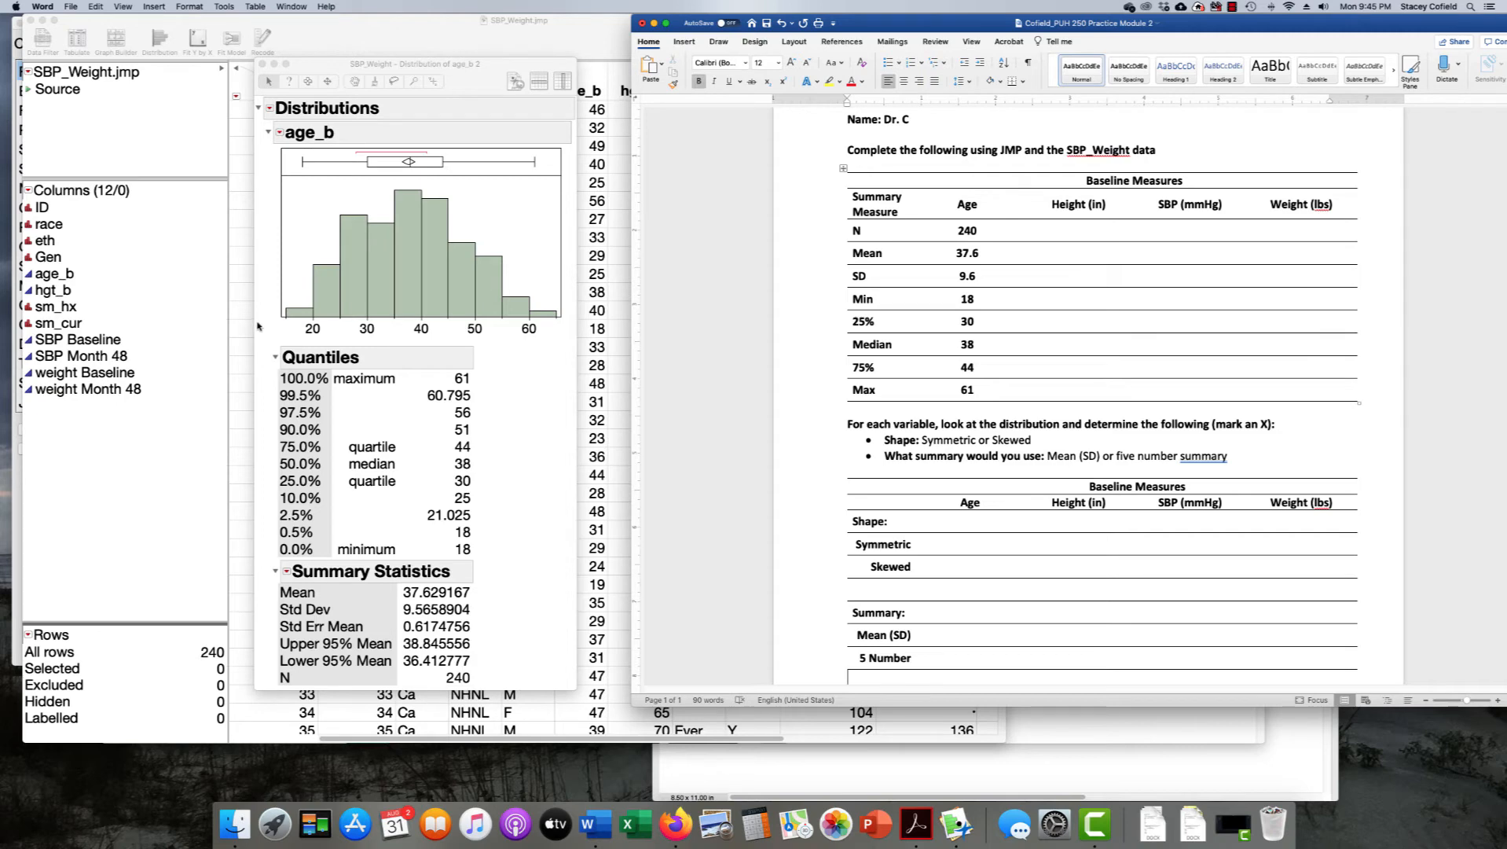
{"action": "left_click", "coordinate": [414, 322]}
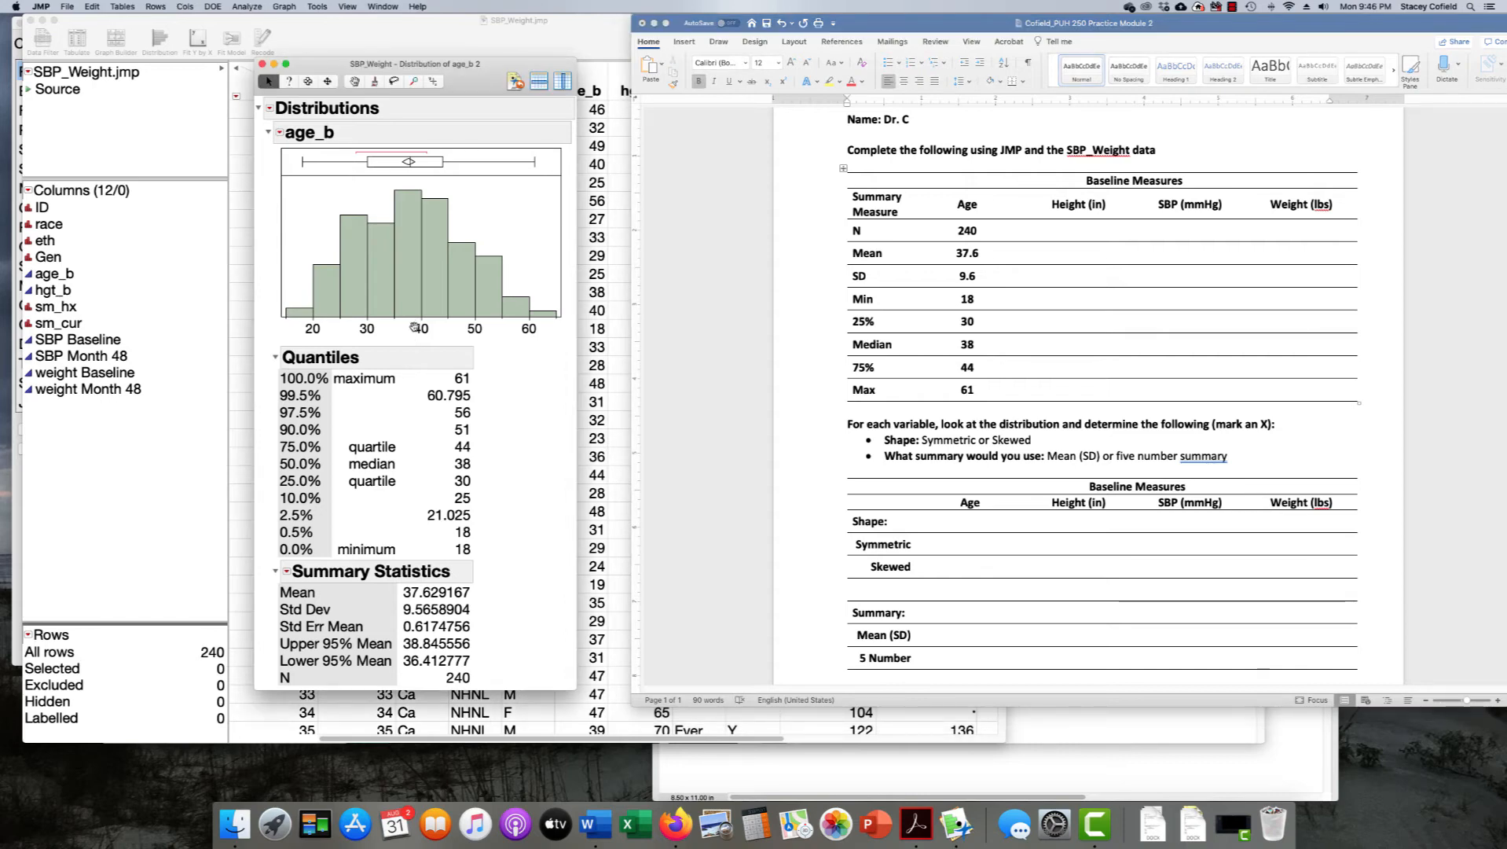
Trace the centre line and overall curve of the age_b histogram to judge symmetry, and compare the maximum with the median in the quantiles.
{"action": "left_click_drag", "start_coordinate": [414, 360], "coordinate": [411, 186]}
{"action": "mouse_move", "coordinate": [409, 345]}
{"action": "left_mouse_down"}
{"action": "mouse_move", "coordinate": [411, 163]}
{"action": "mouse_move", "coordinate": [272, 305]}
{"action": "mouse_move", "coordinate": [402, 159]}
{"action": "mouse_move", "coordinate": [574, 298]}
{"action": "left_mouse_up"}
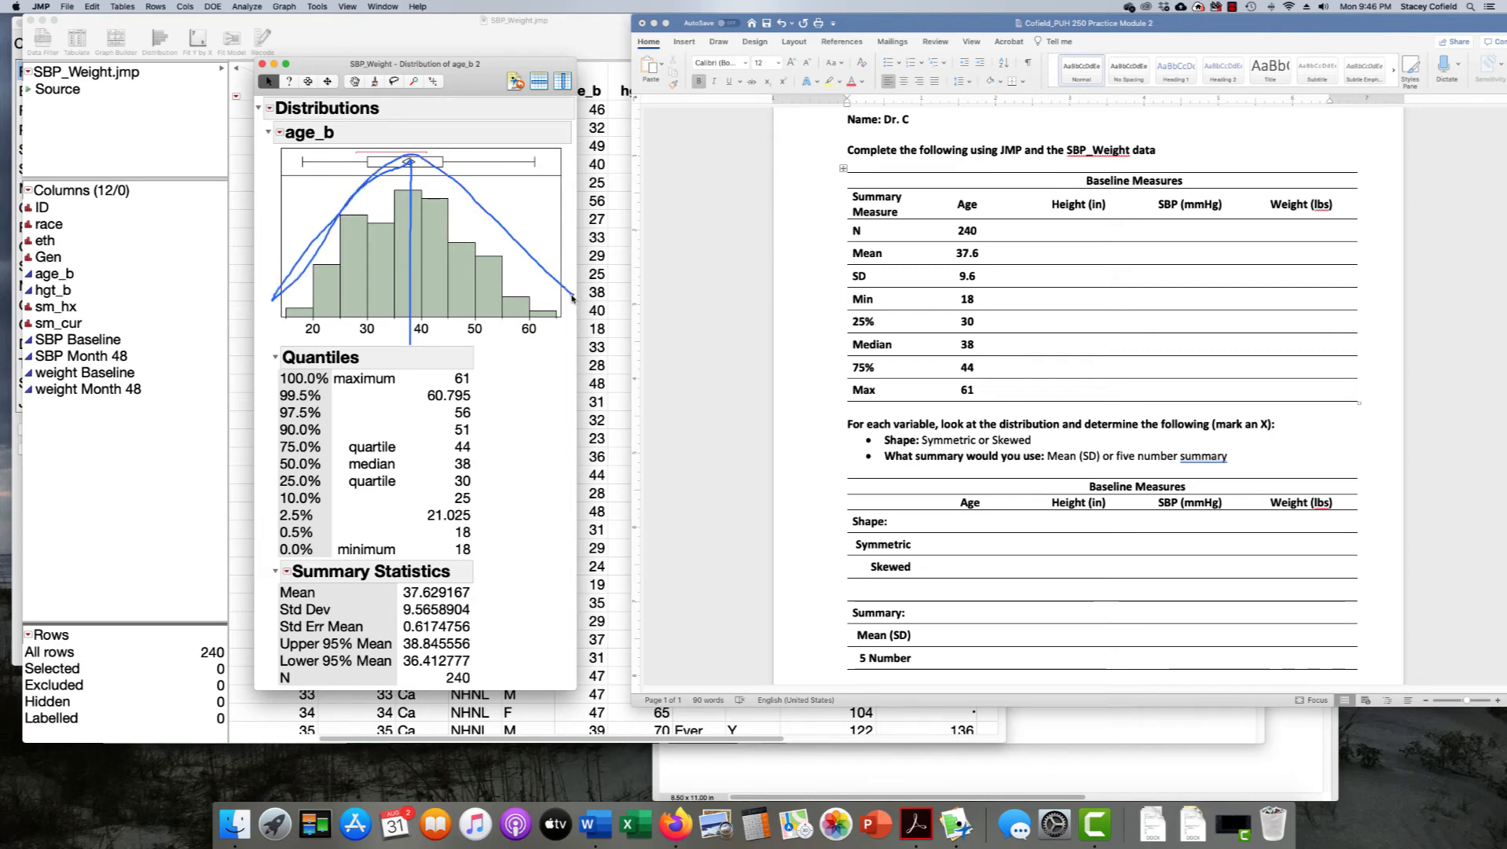
{"action": "key", "text": "Escape"}
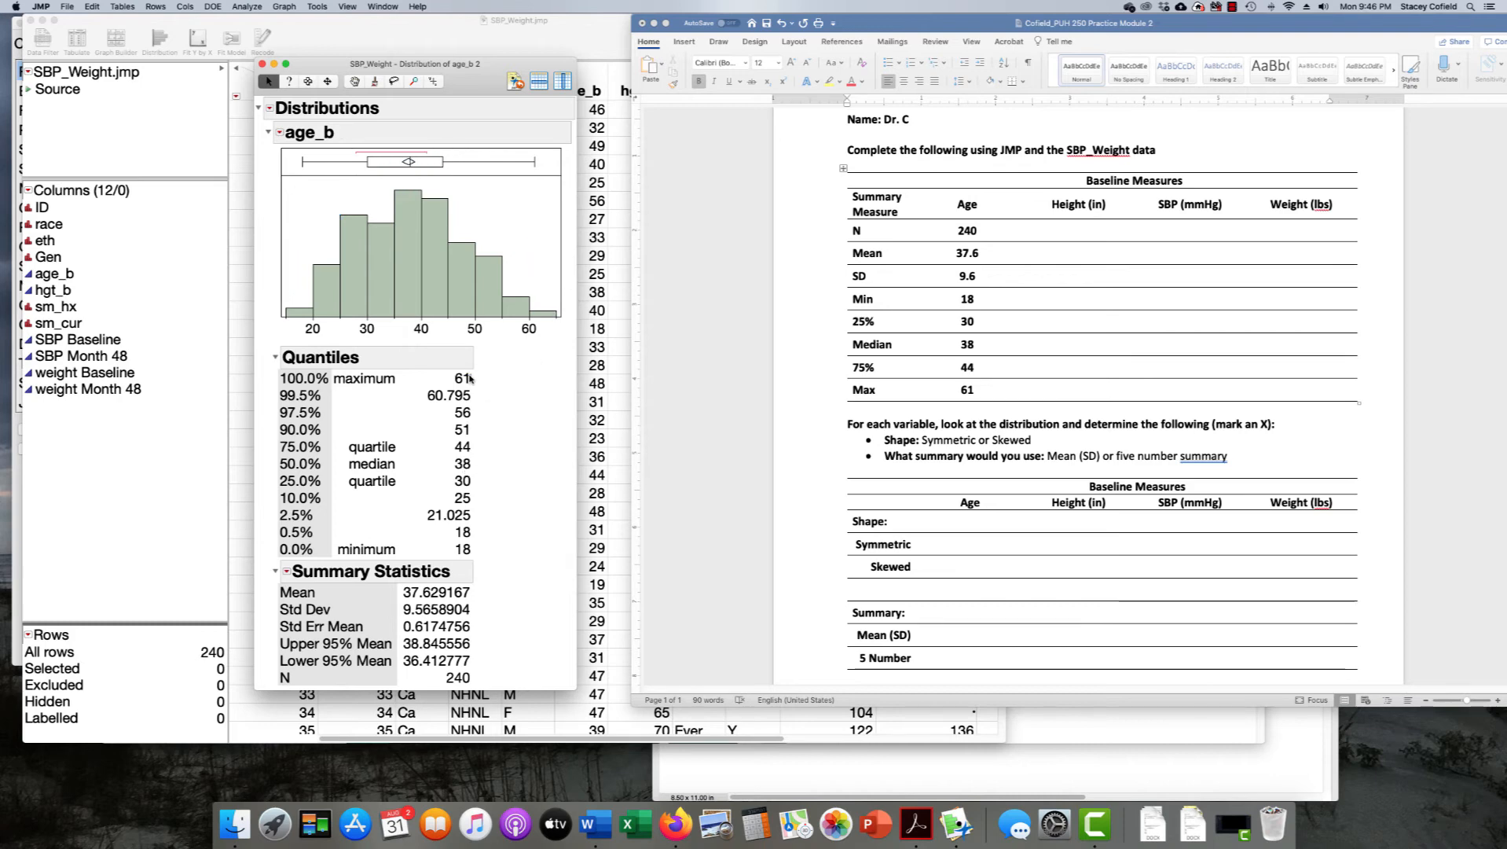
{"action": "mouse_move", "coordinate": [470, 379]}
{"action": "left_mouse_down"}
{"action": "mouse_move", "coordinate": [497, 421]}
{"action": "mouse_move", "coordinate": [468, 475]}
{"action": "left_mouse_up"}
{"action": "key", "text": "Escape"}
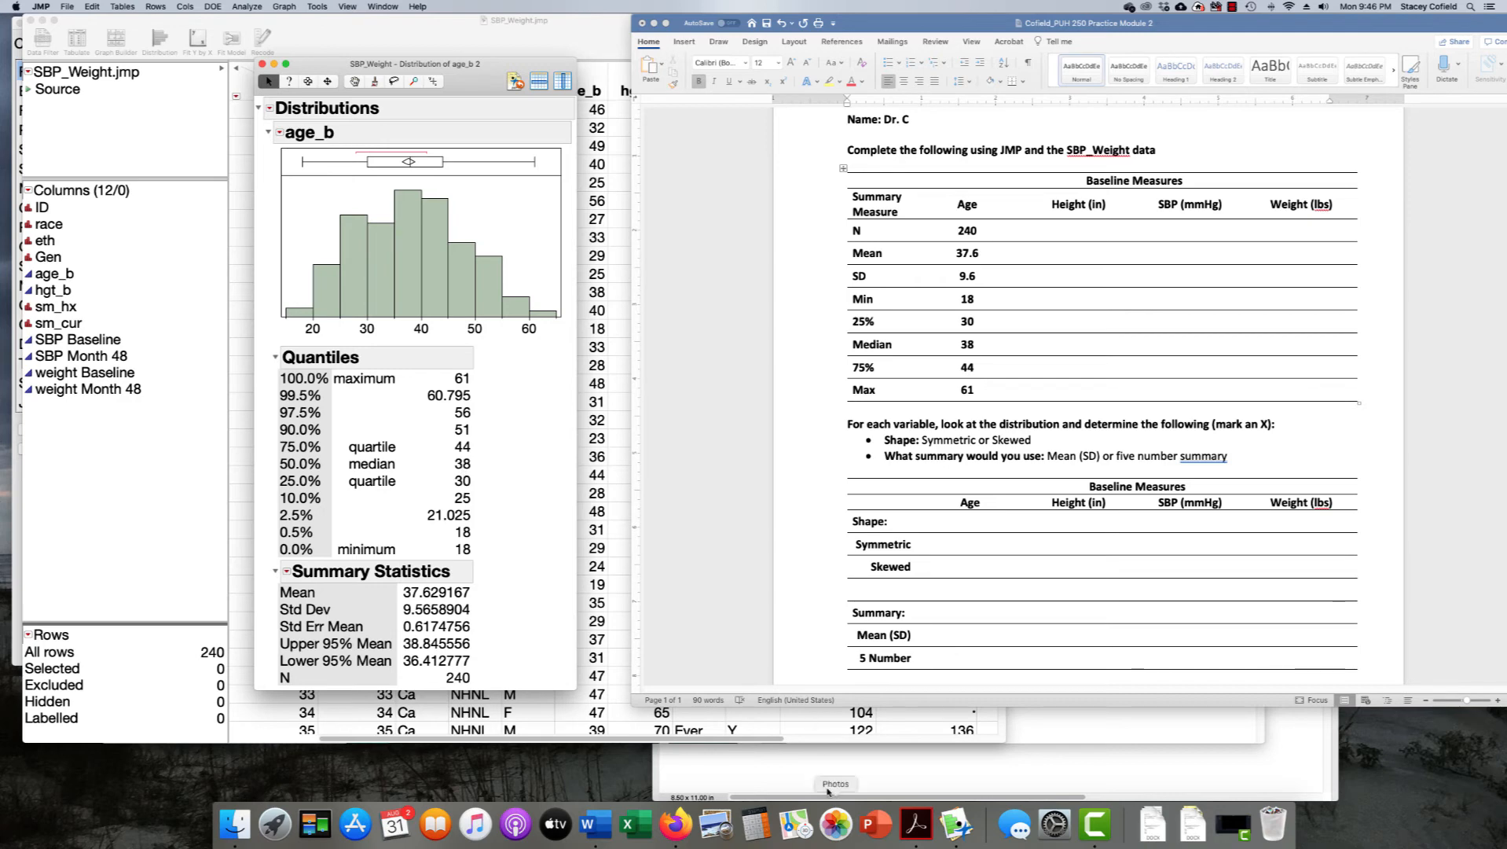
Switch to Calculator, place it beside the age_b report and compute maximum minus median as 61-38.
{"action": "left_click", "coordinate": [755, 817]}
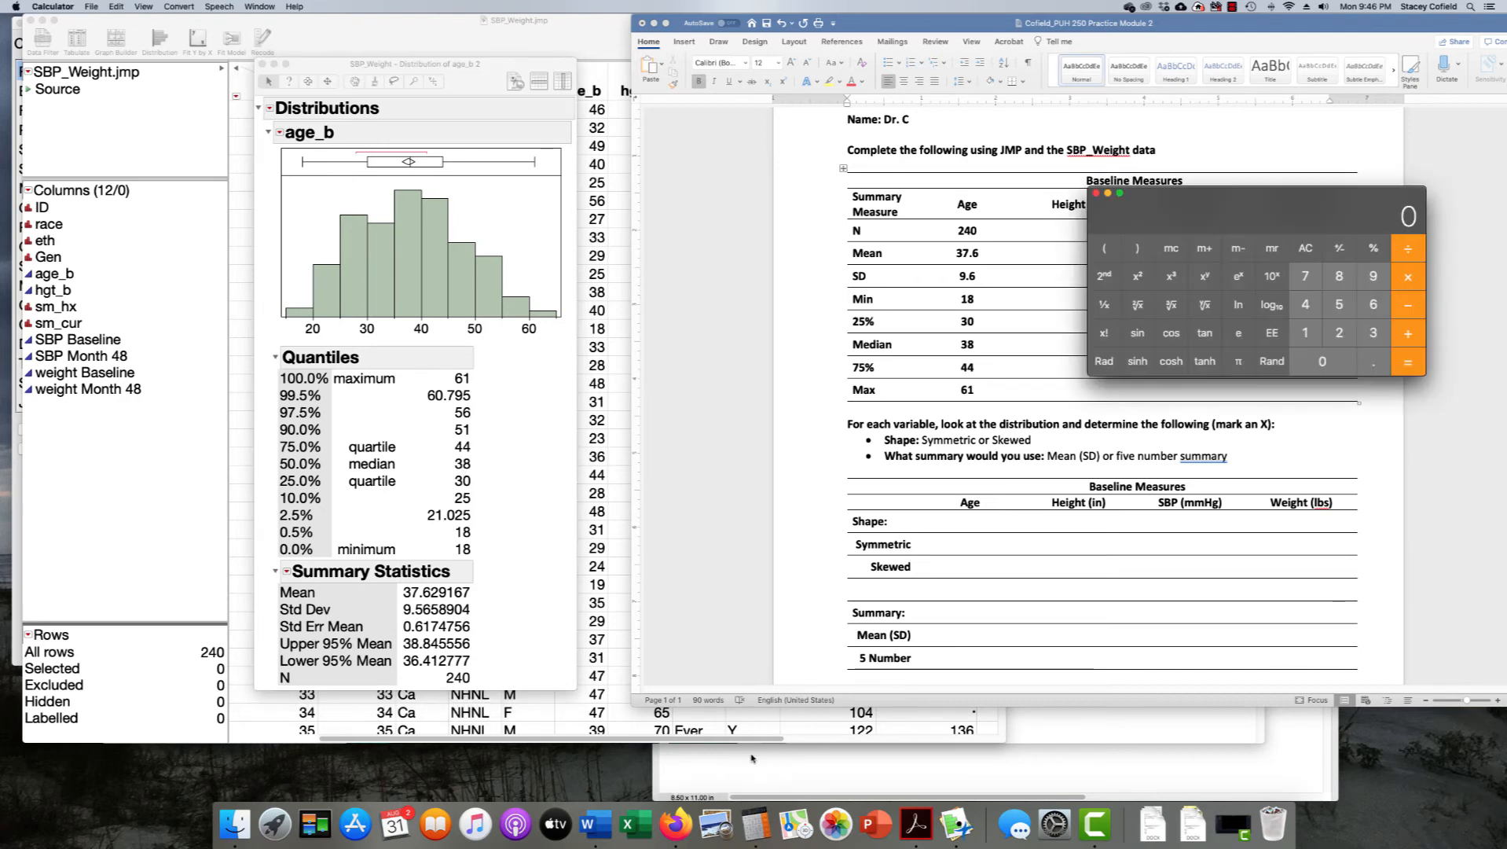
{"action": "left_click_drag", "start_coordinate": [1280, 213], "coordinate": [813, 281]}
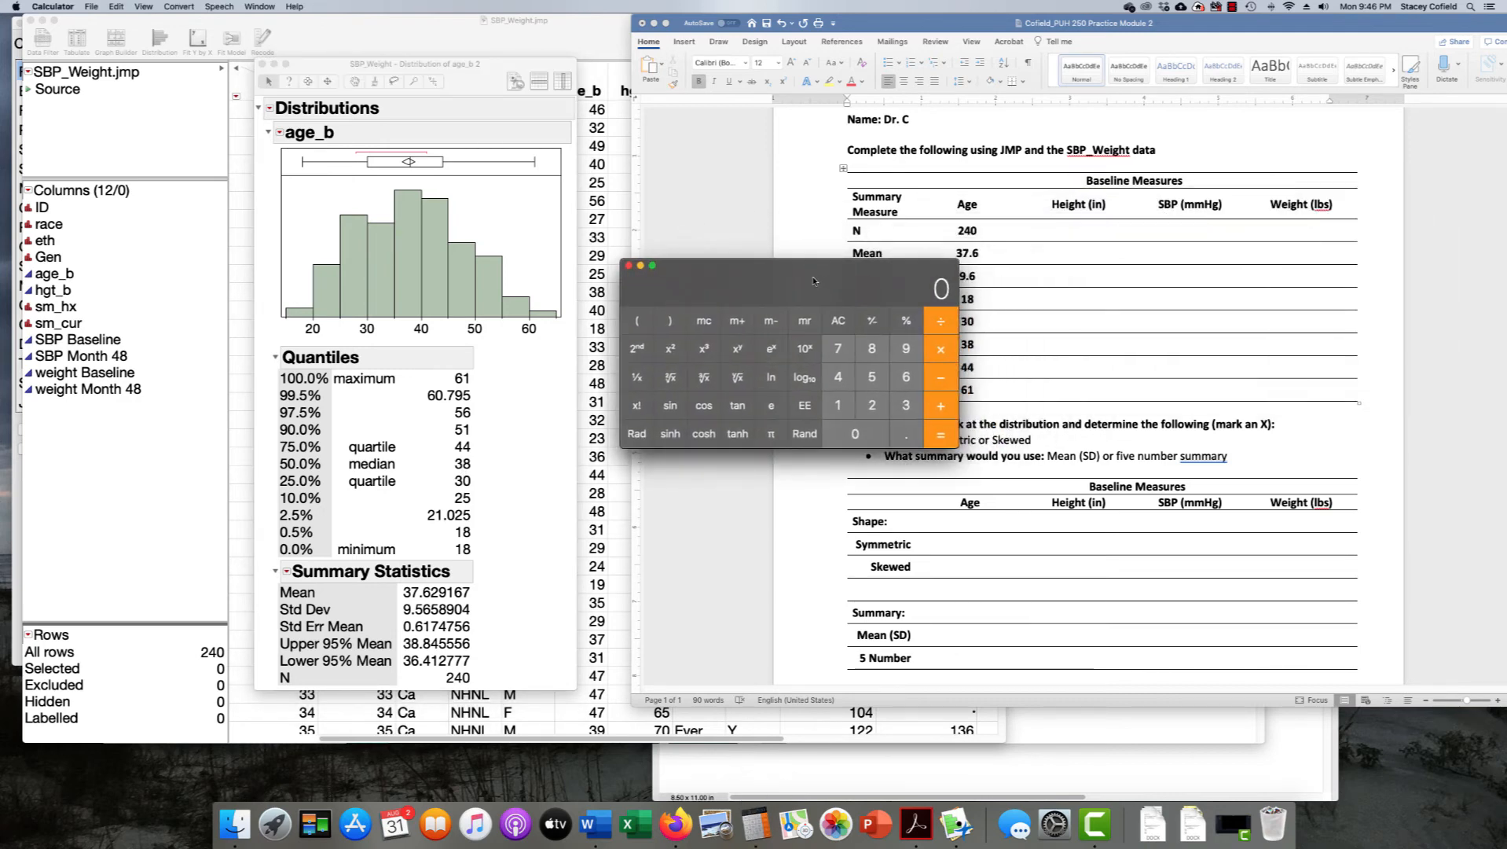
{"action": "type", "text": "61-38"}
{"action": "key", "text": "Return"}
{"action": "left_click", "coordinate": [475, 382]}
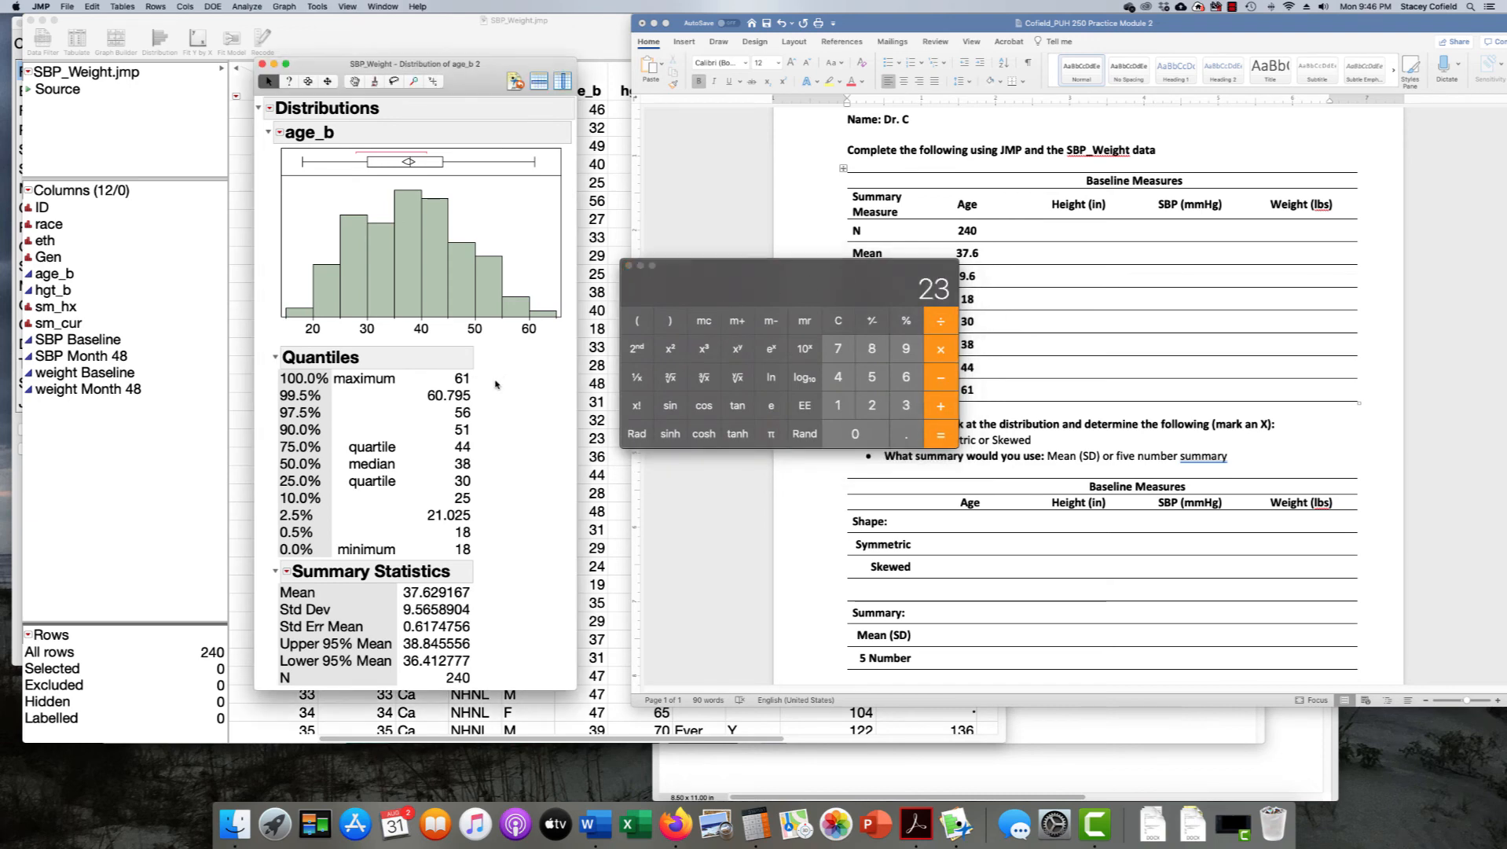
Compare the maximum-to-median distance with the median-to-minimum distance in the age_b quantiles to judge the distribution's symmetry.
{"action": "left_click_drag", "start_coordinate": [485, 378], "coordinate": [495, 466]}
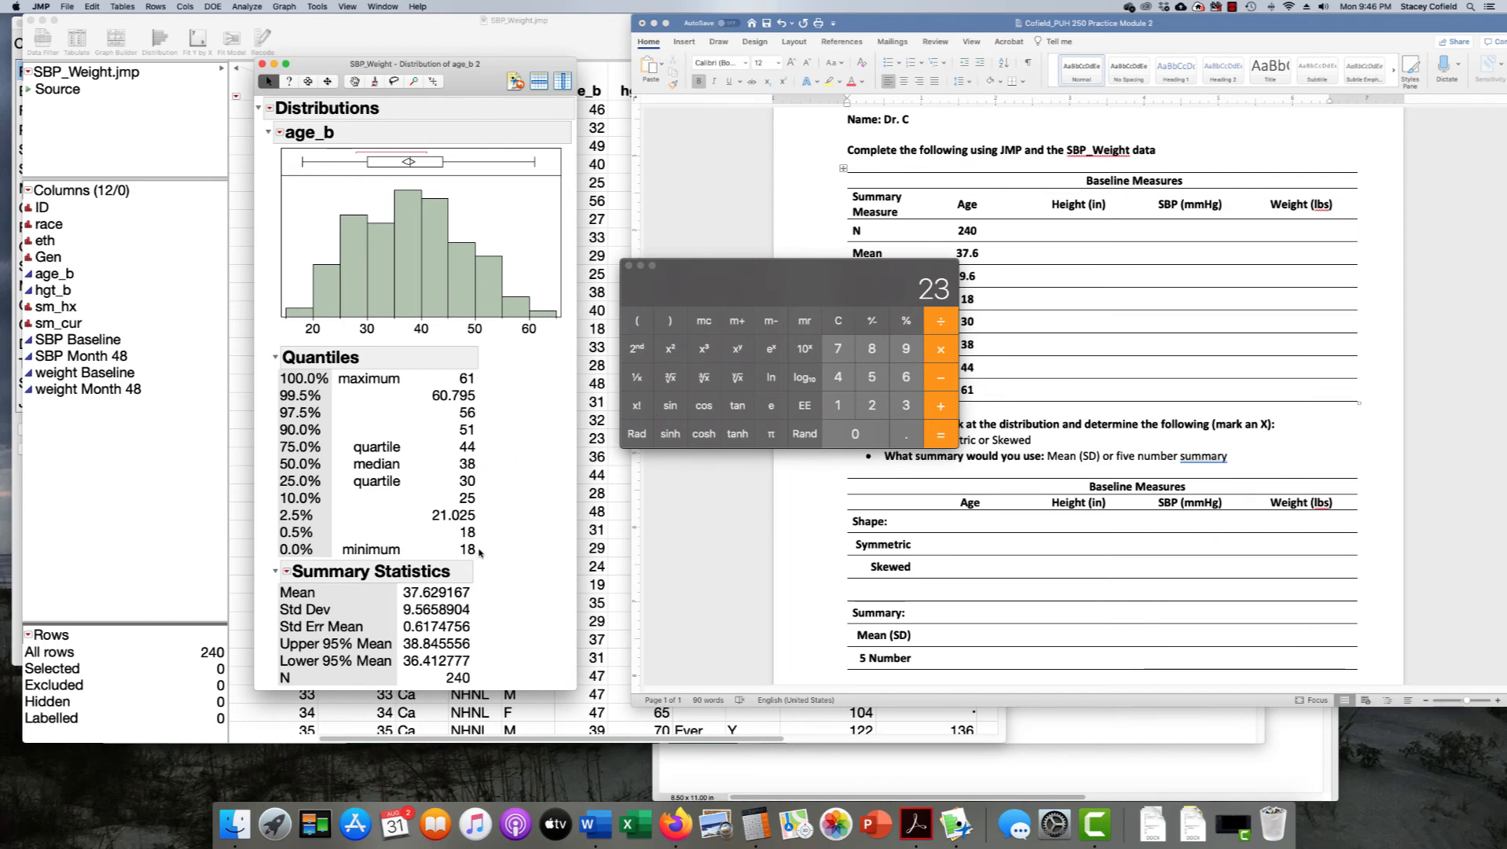
{"action": "mouse_move", "coordinate": [482, 465]}
{"action": "left_mouse_down"}
{"action": "mouse_move", "coordinate": [496, 559]}
{"action": "mouse_move", "coordinate": [477, 559]}
{"action": "left_mouse_up"}
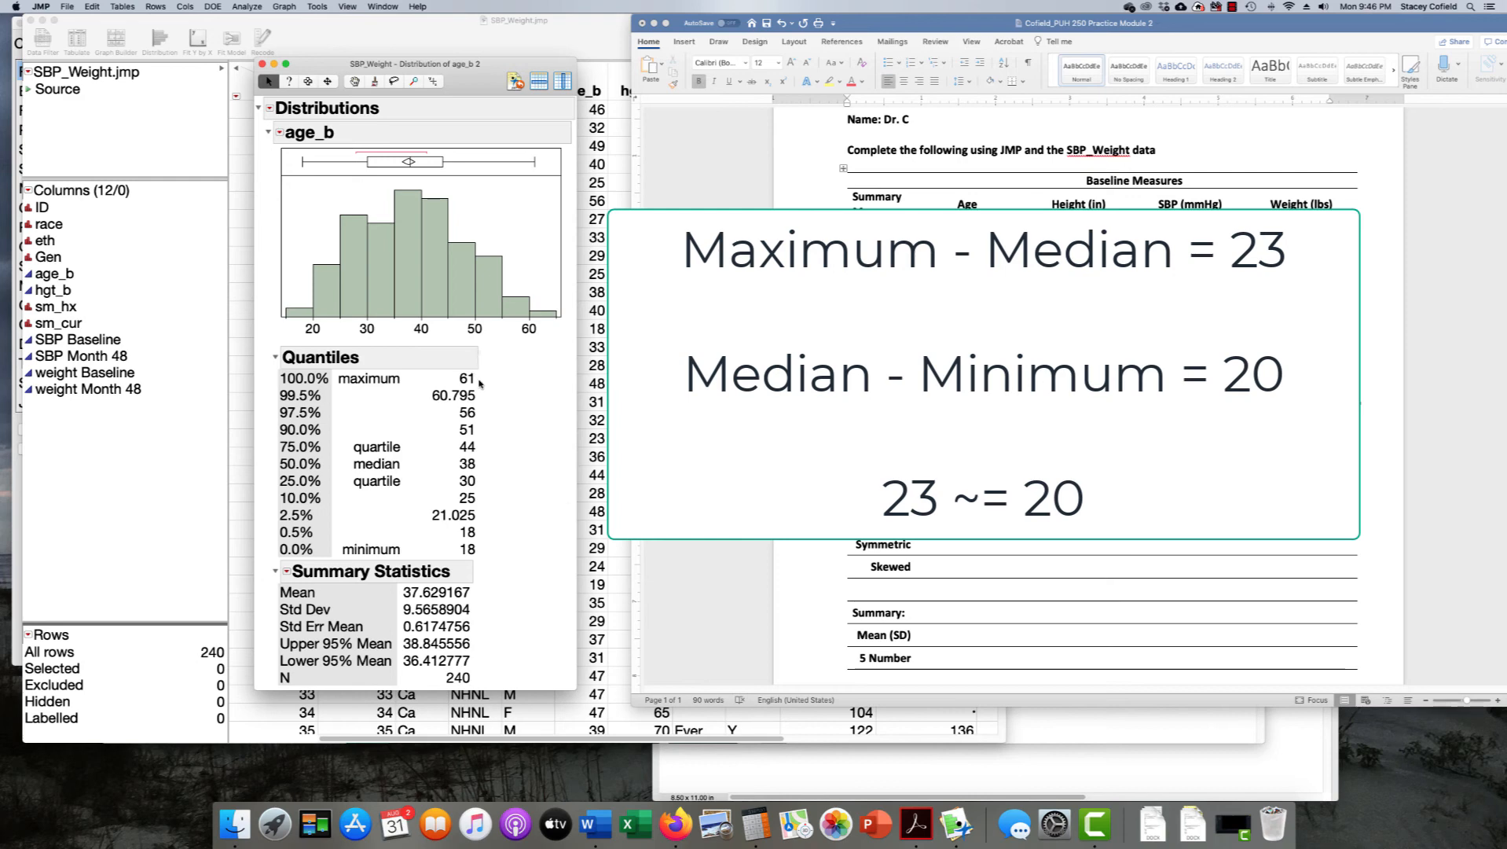
{"action": "mouse_move", "coordinate": [477, 379]}
{"action": "left_mouse_down"}
{"action": "mouse_move", "coordinate": [510, 385]}
{"action": "mouse_move", "coordinate": [498, 467]}
{"action": "mouse_move", "coordinate": [475, 472]}
{"action": "mouse_move", "coordinate": [513, 517]}
{"action": "mouse_move", "coordinate": [460, 555]}
{"action": "left_mouse_up"}
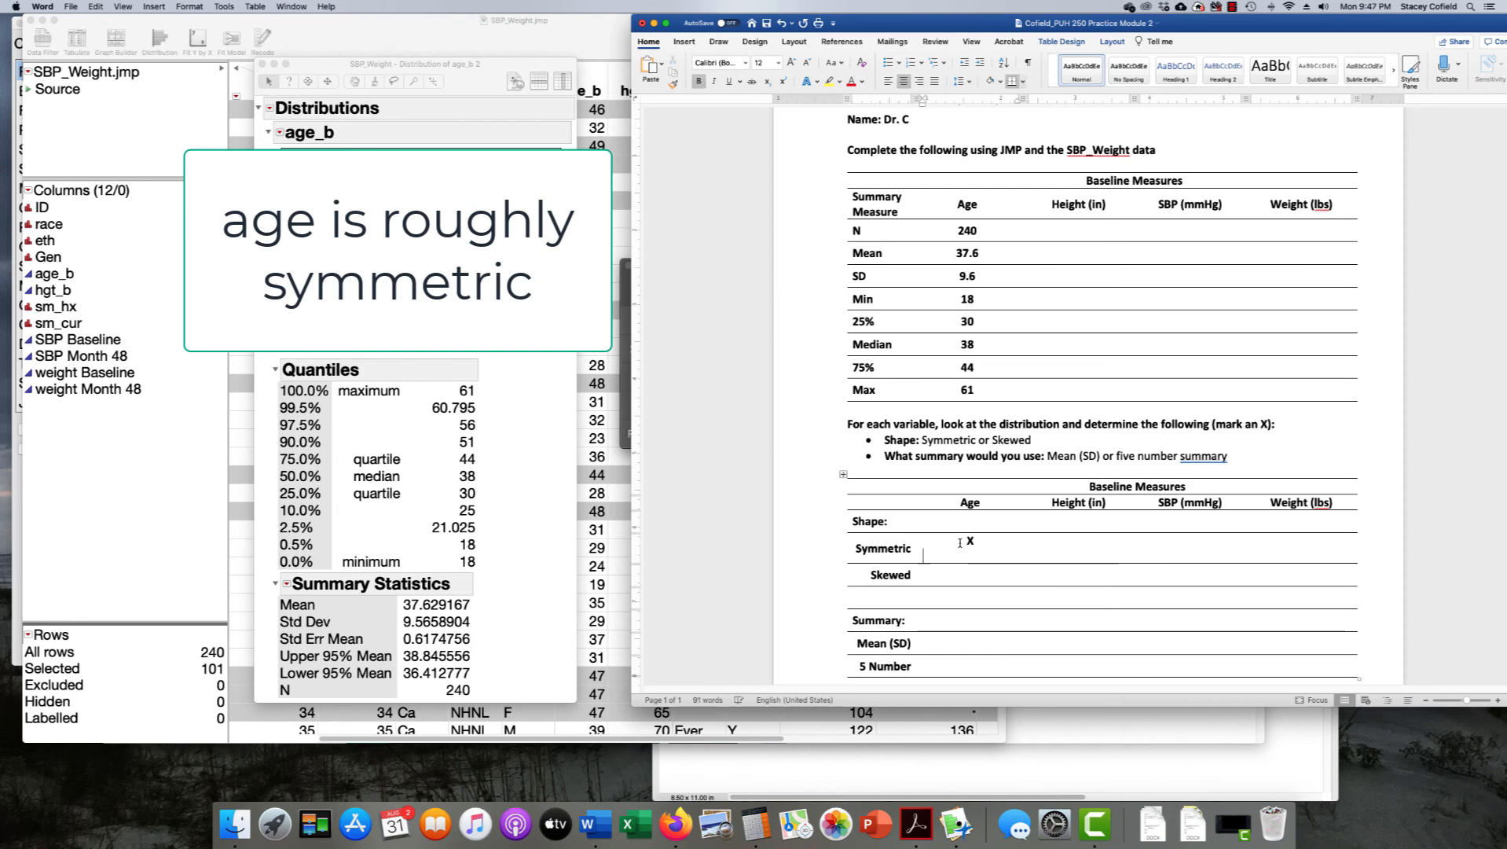
Remove the extra line under the X in the Age Symmetric cell and move down to the Age column's Summary section.
{"action": "key", "text": "Down"}
{"action": "key", "text": "Down"}
{"action": "key", "text": "Down"}
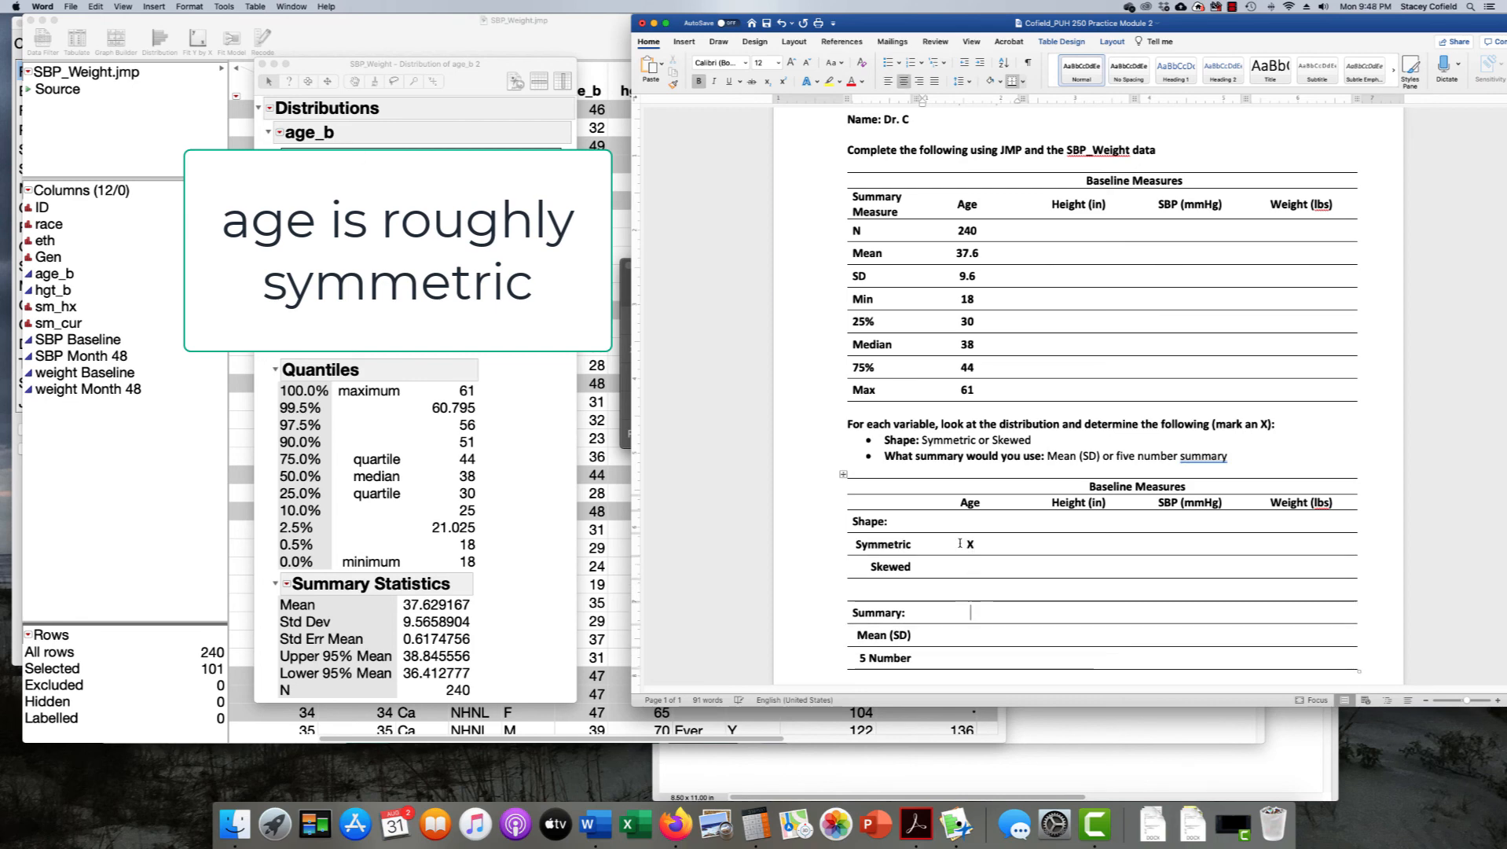